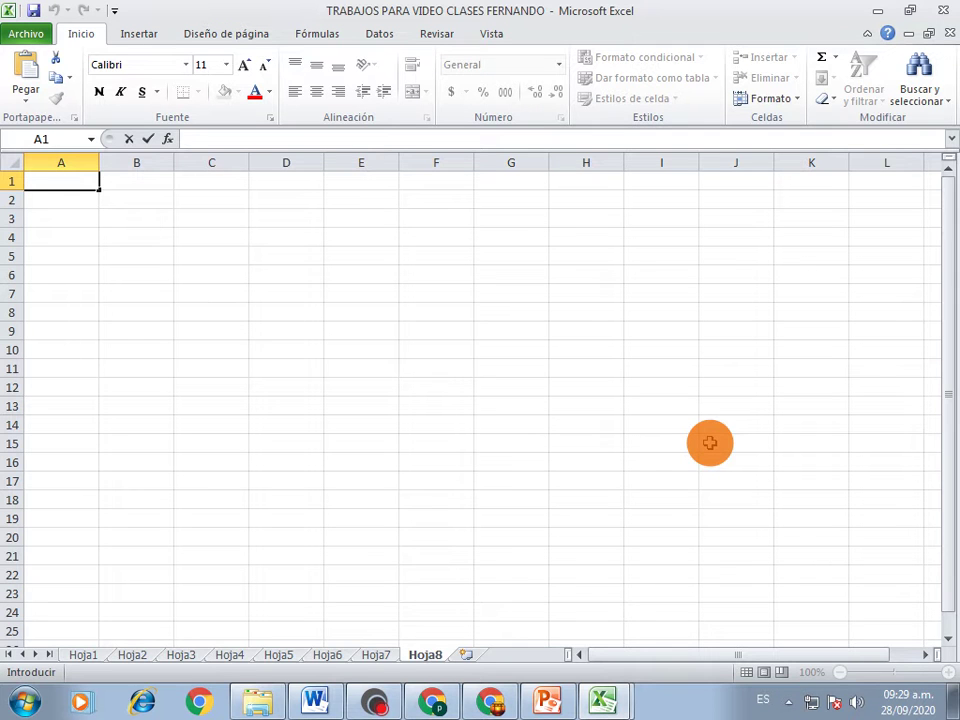
Step: Enter the title RENTA DE MOTOCICLETAS in A1 and MES DE SEPTIEMBRE 2020 in A2
text(RENTA)
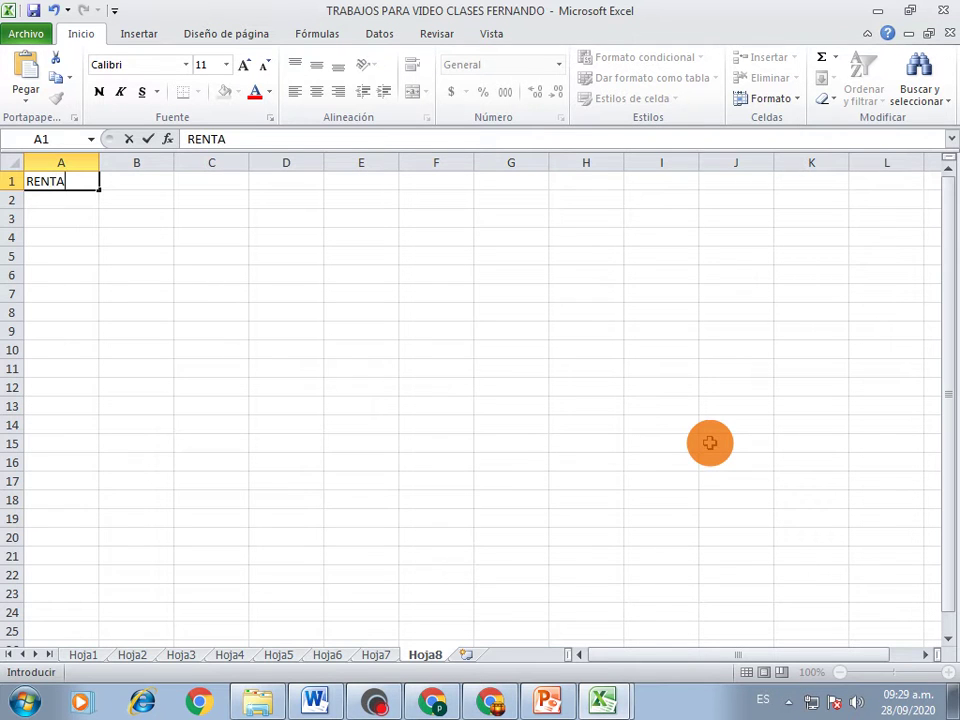
text( DE )
text(MOTO)
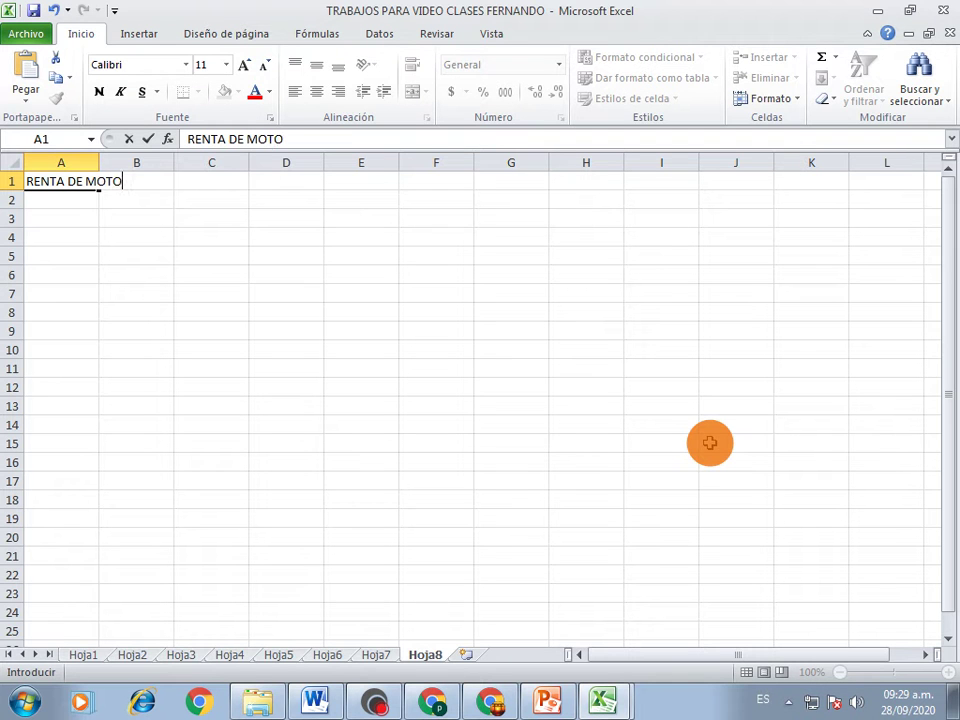
text(CICLETAS)
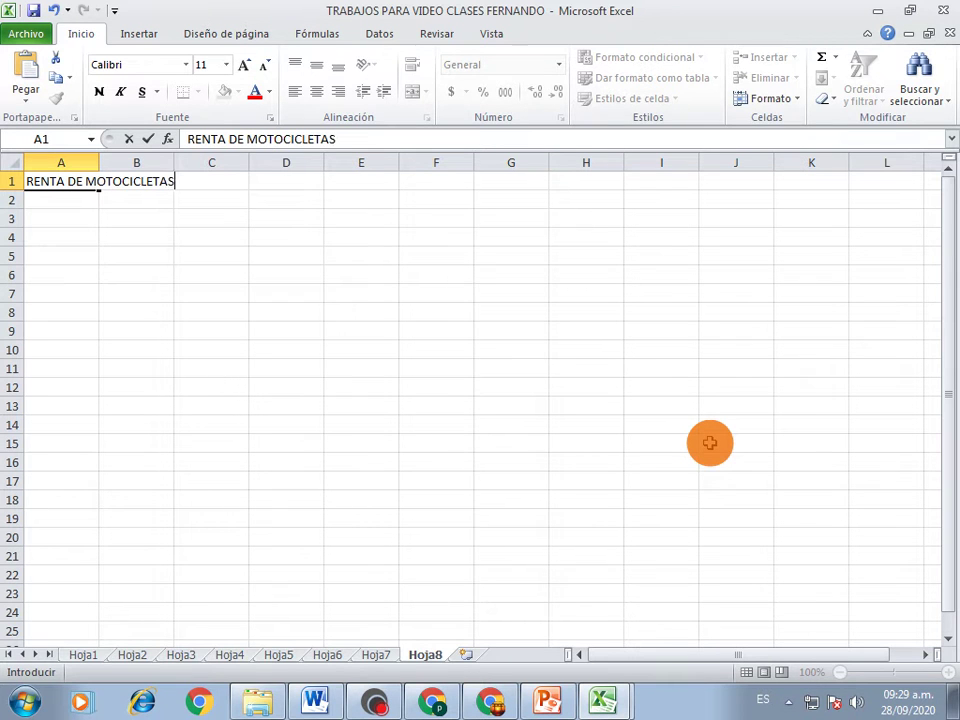
key(Return)
text(MES DE )
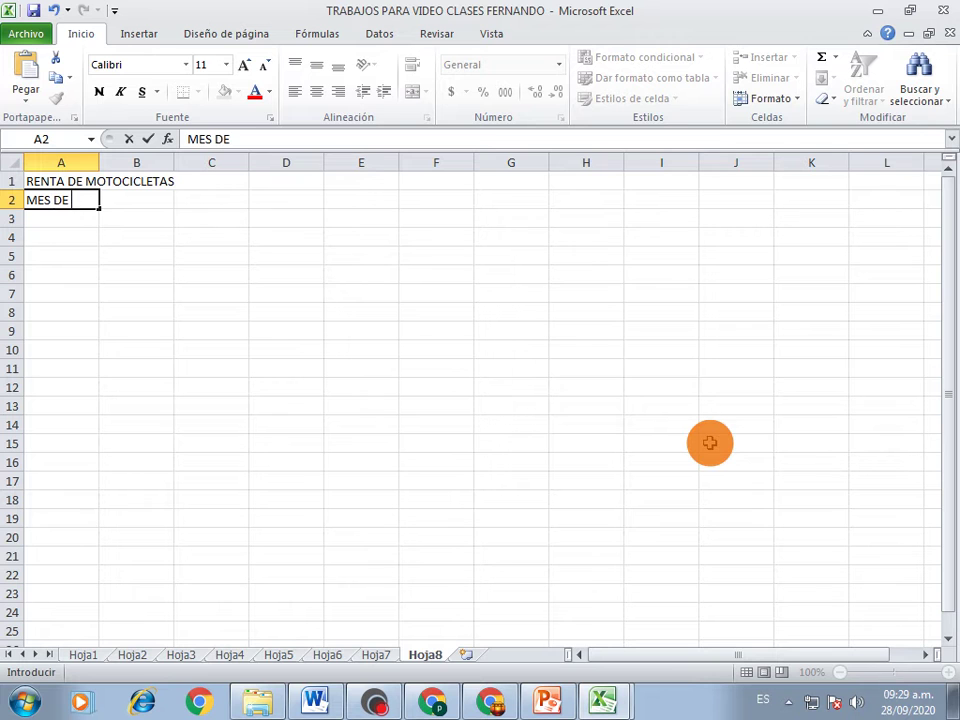
text(SEPTIEMB)
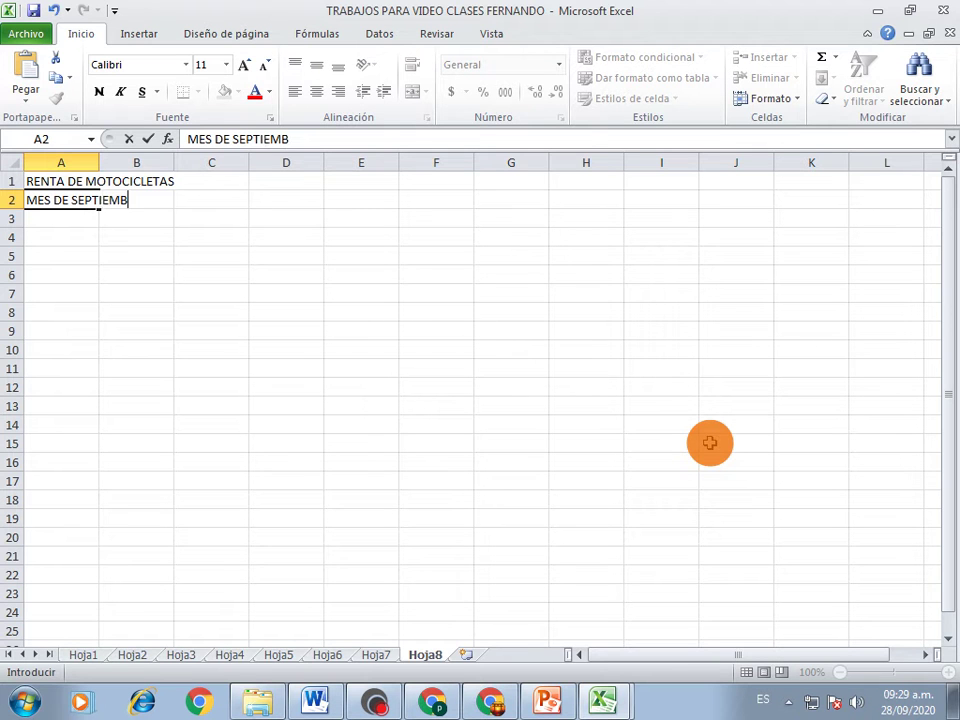
text(RE 2020)
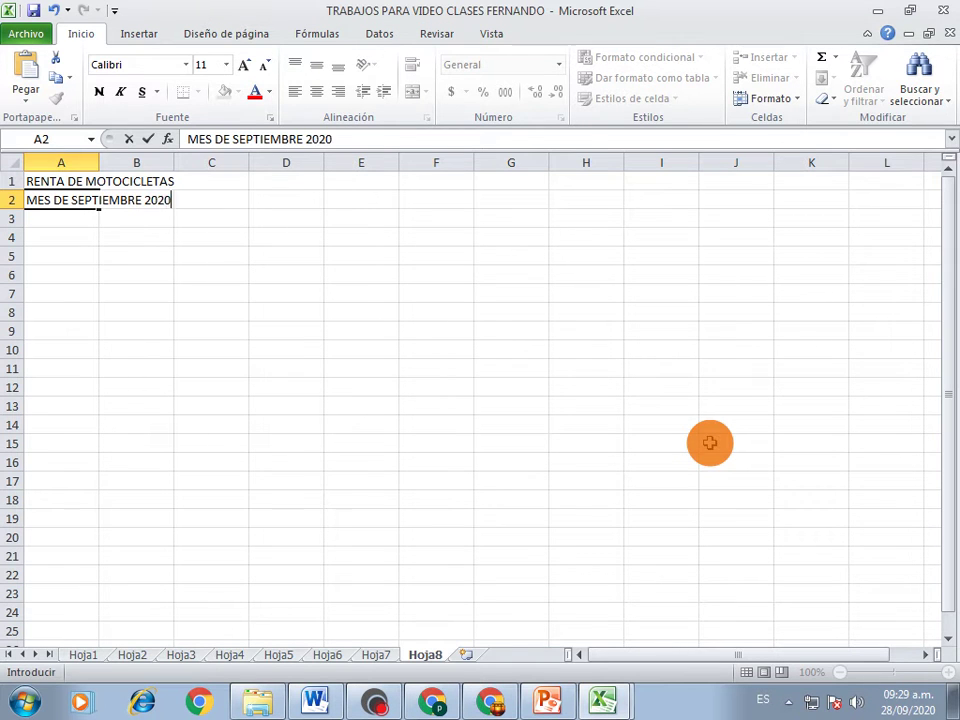
click(62, 238)
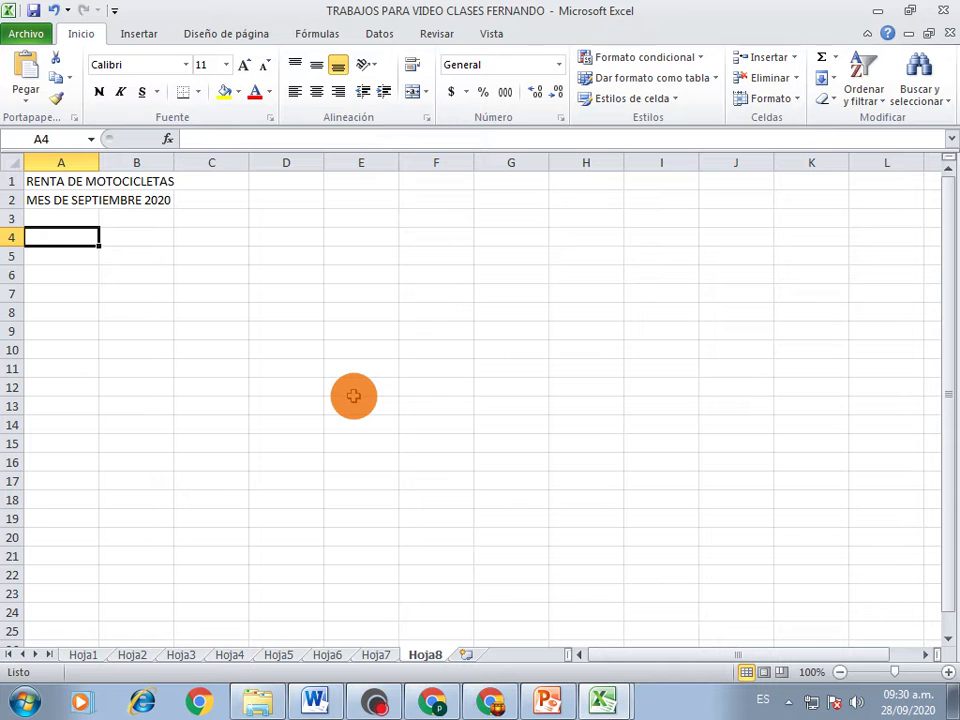
Step: Enter the labels NUMERO, FECHA and CLIENTE in A4–A6
text(N)
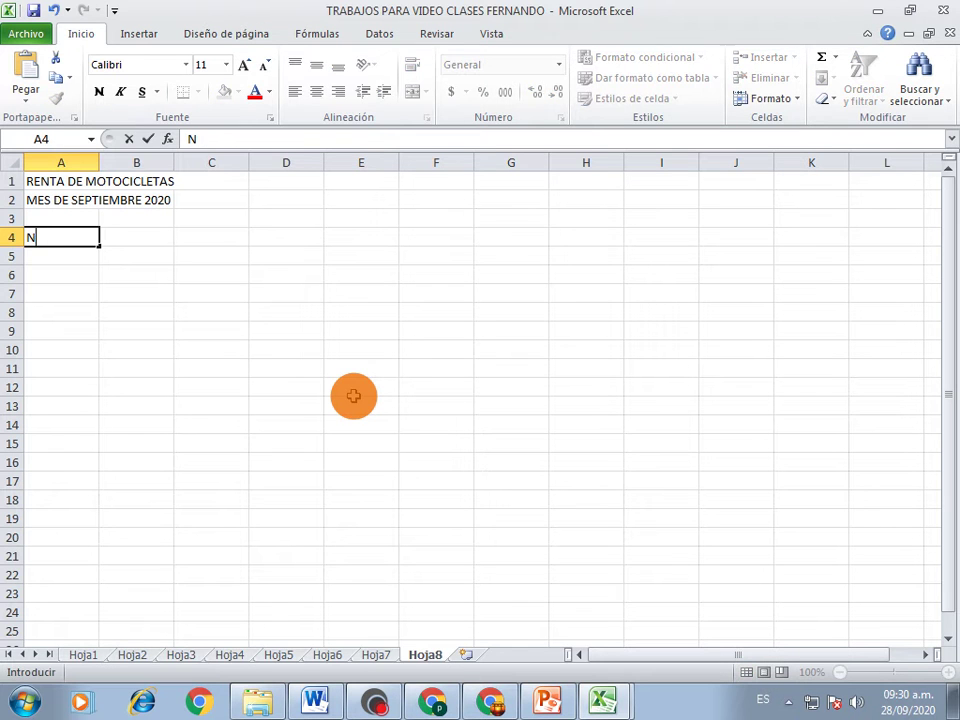
text(UMERO)
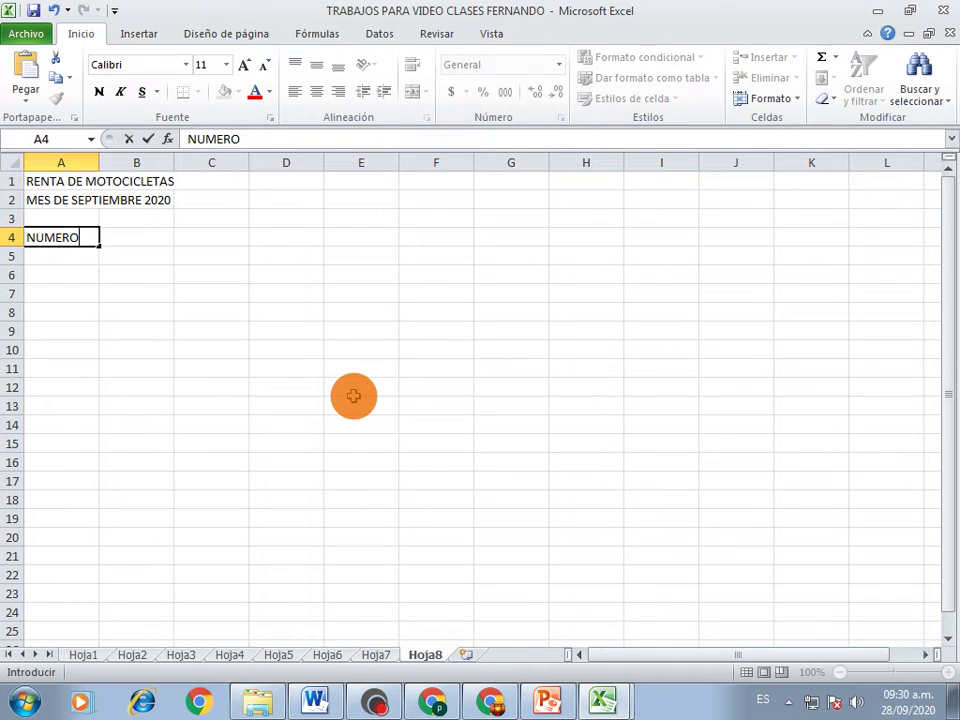
key(Return)
text(CLIENTE)
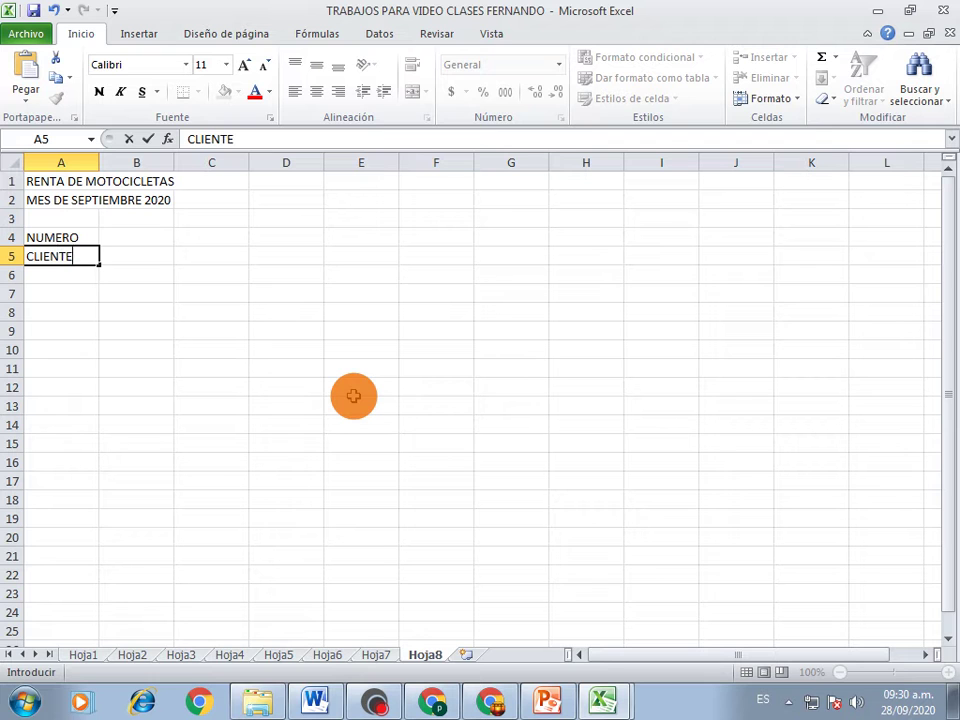
key(BackSpace)
key(BackSpace)
key(BackSpace)
key(BackSpace)
key(BackSpace)
key(BackSpace)
key(BackSpace)
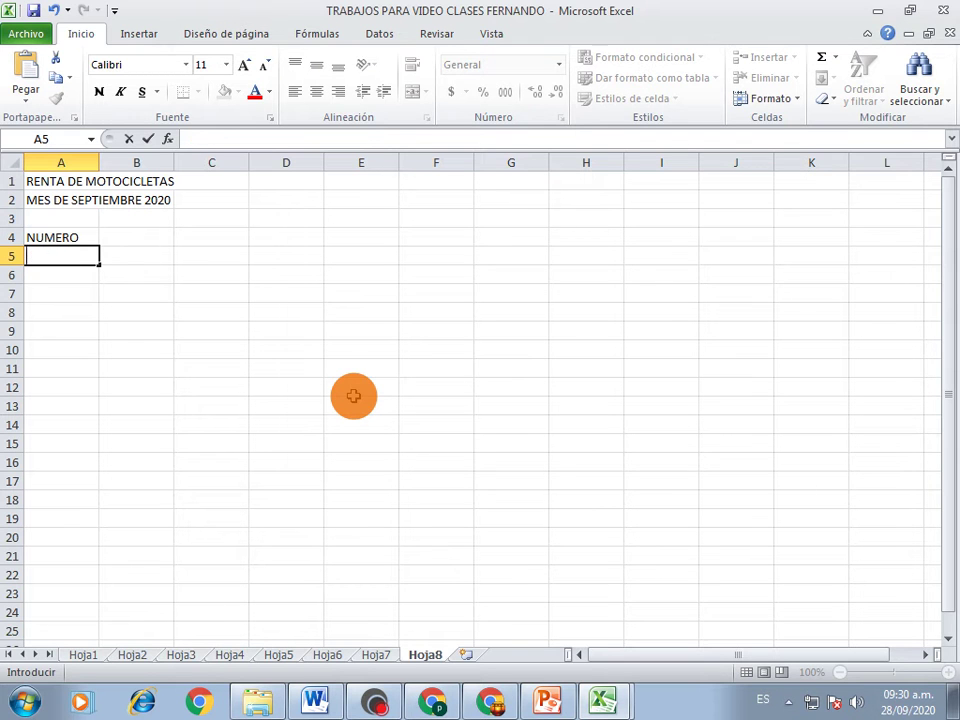
text(FECHA)
key(Return)
text(CLIENTE)
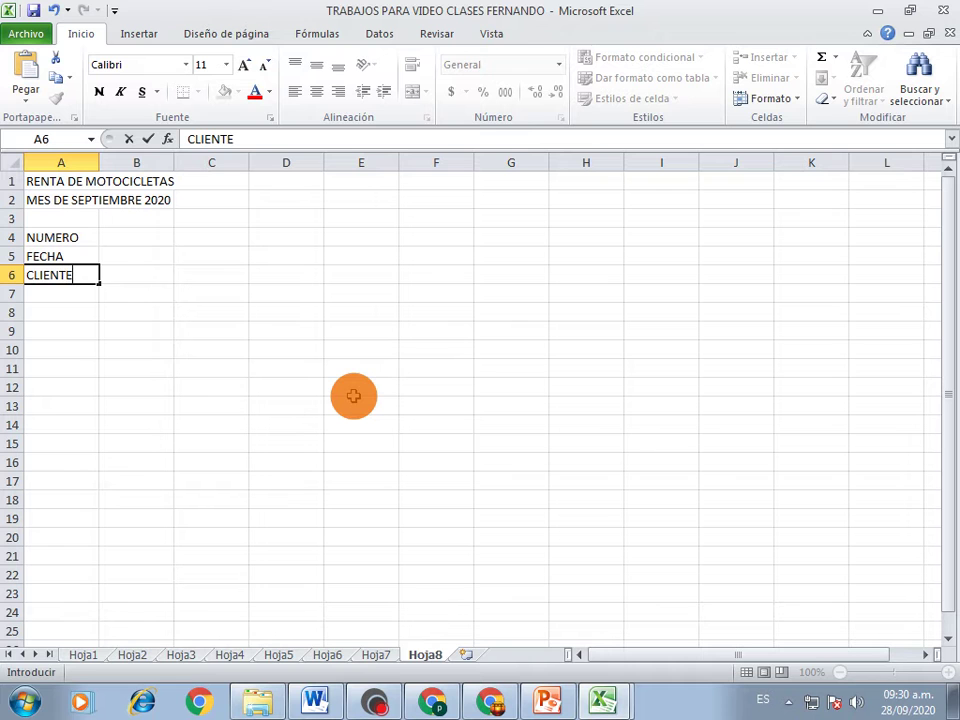
key(Return)
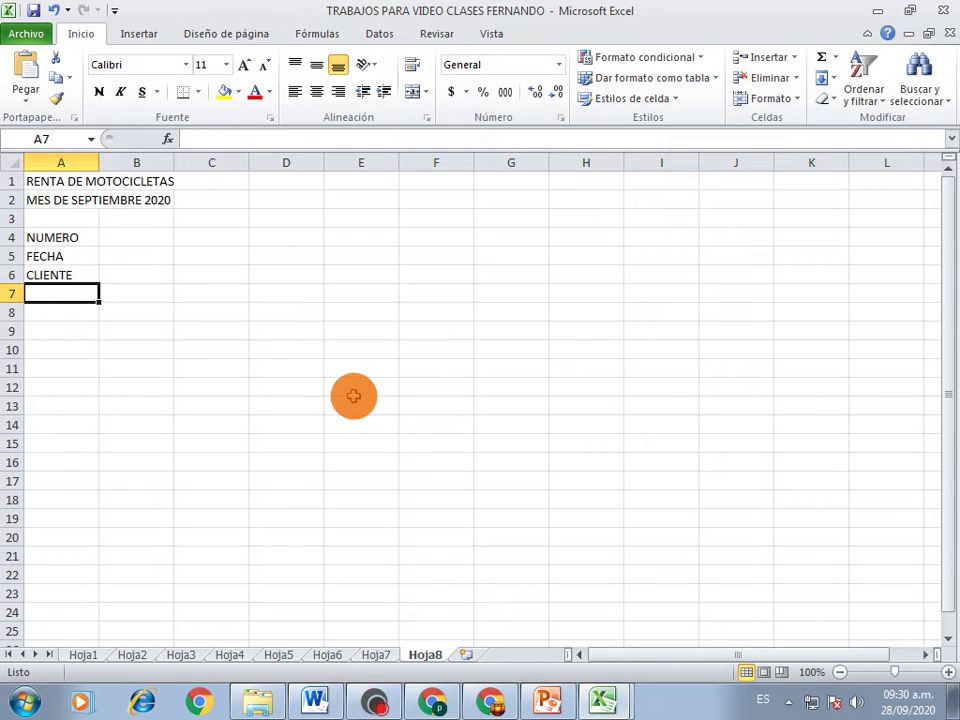
Step: Enter the labels NUM-. MOTO, HORAS and COSTO X HORA in A7–A9
text(NU)
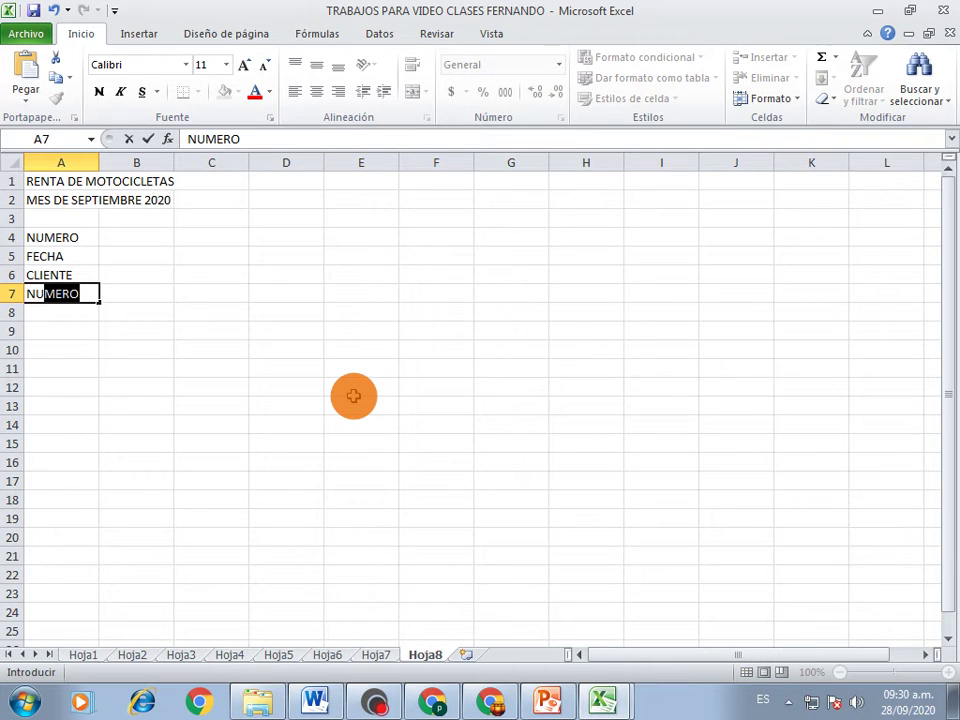
key(BackSpace)
key(BackSpace)
key(BackSpace)
text(UN.)
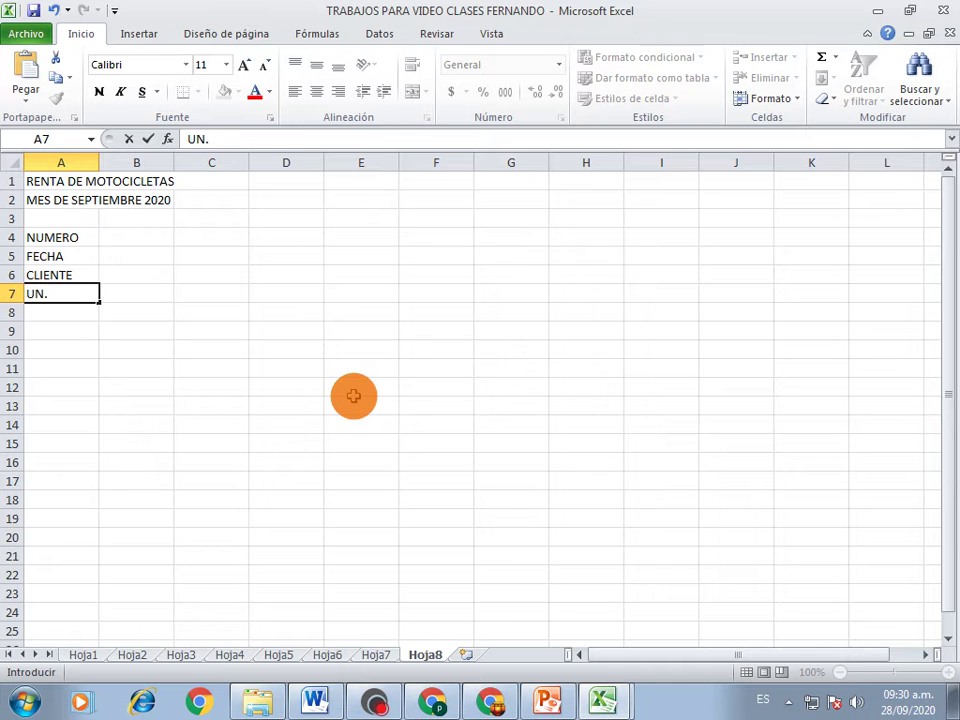
key(BackSpace)
key(BackSpace)
key(BackSpace)
text(NUM-)
text(. MOTO)
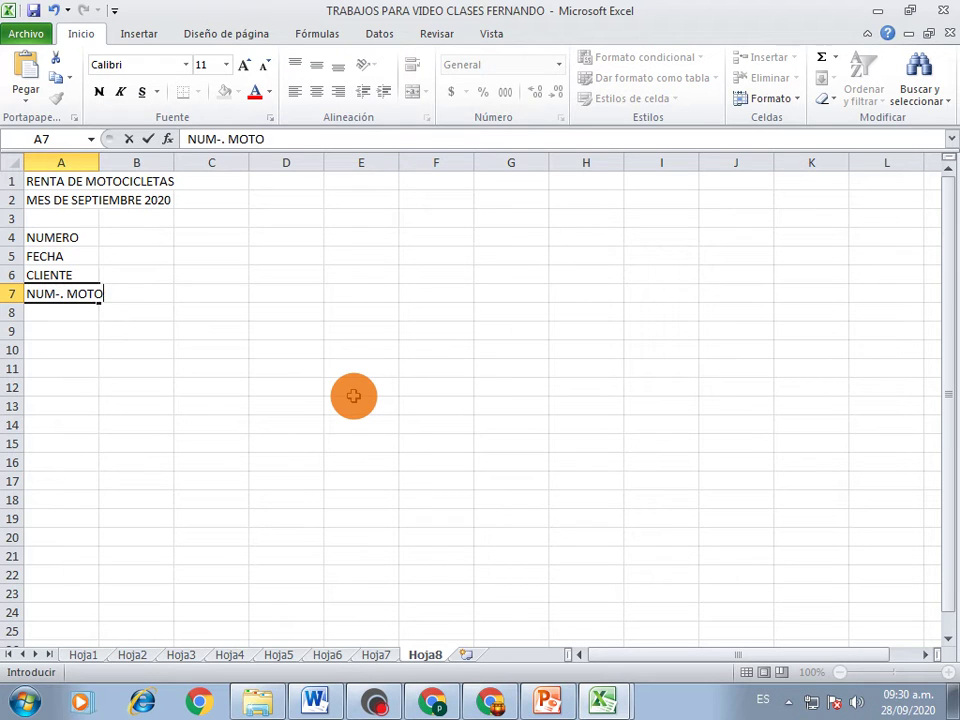
key(Return)
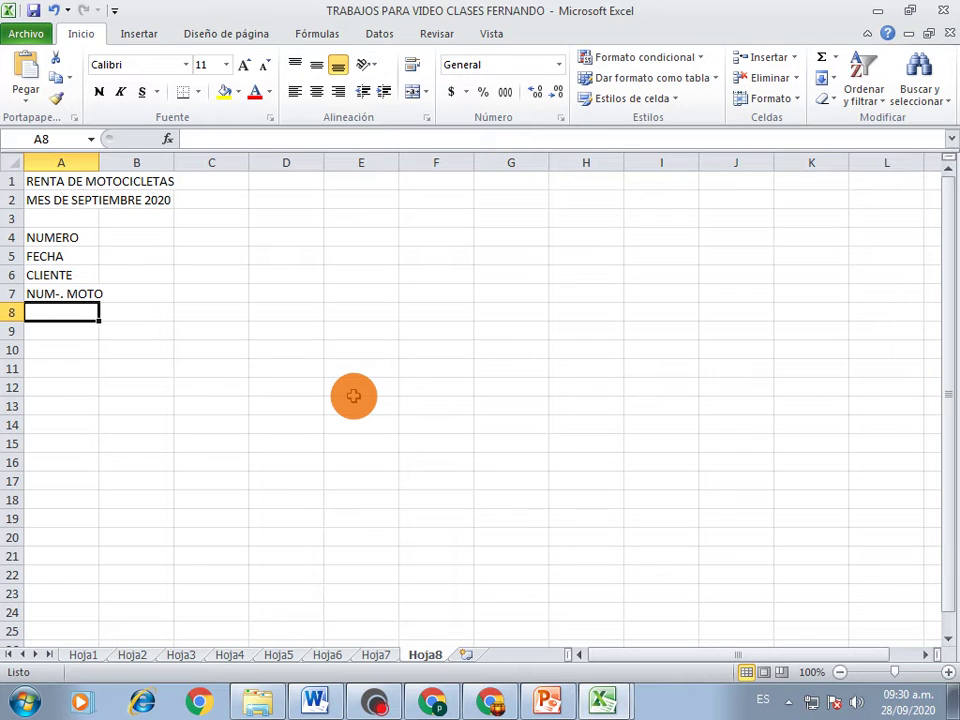
text(D)
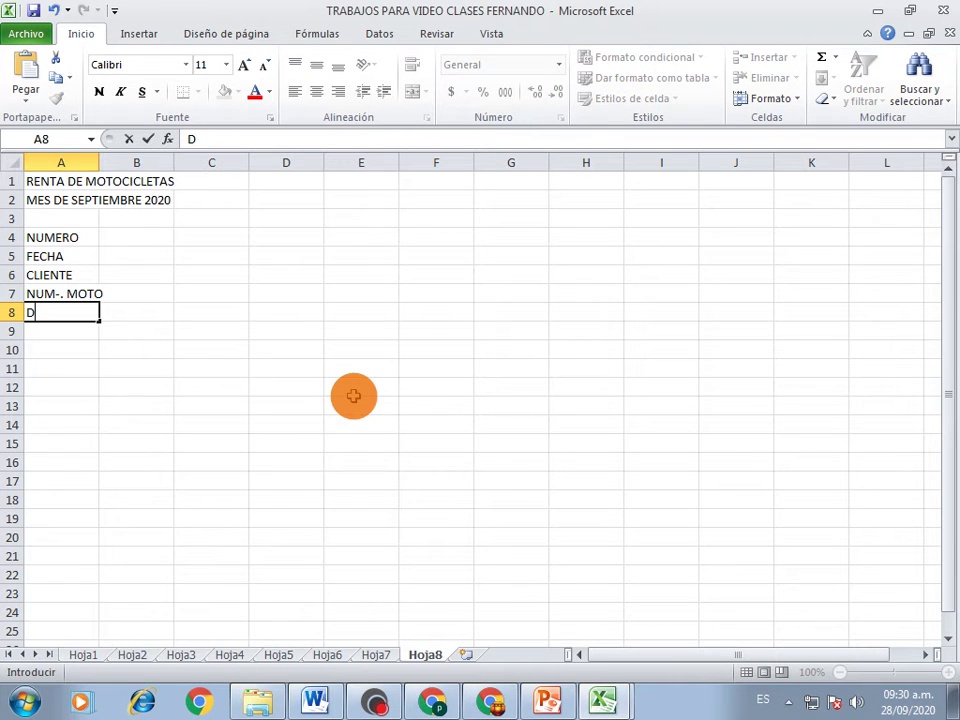
key(BackSpace)
text(HORAS)
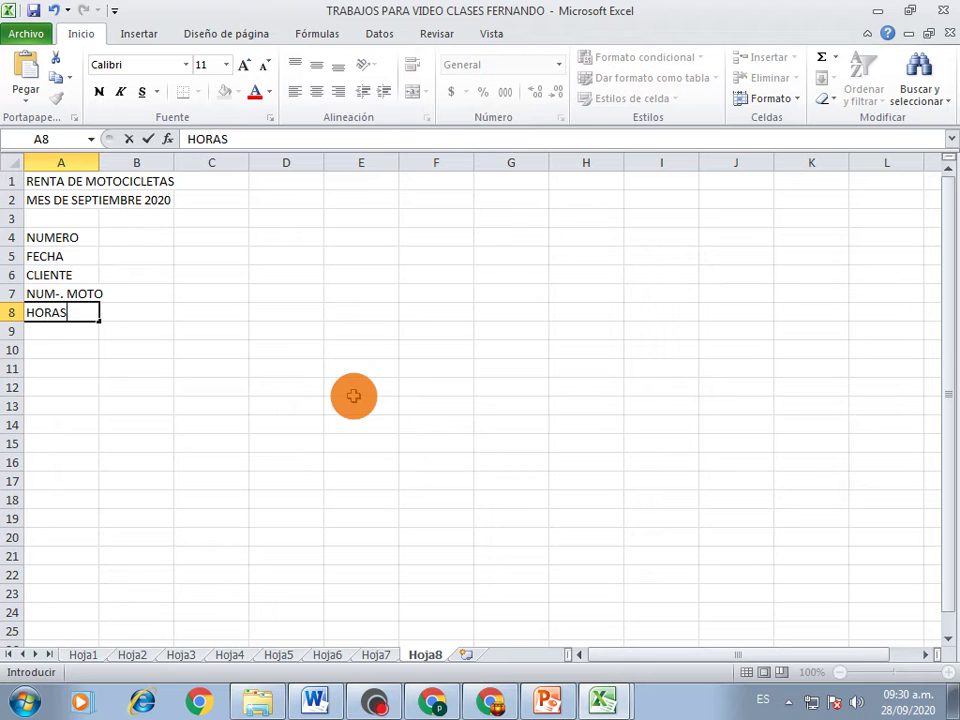
key(Return)
text(COSTO )
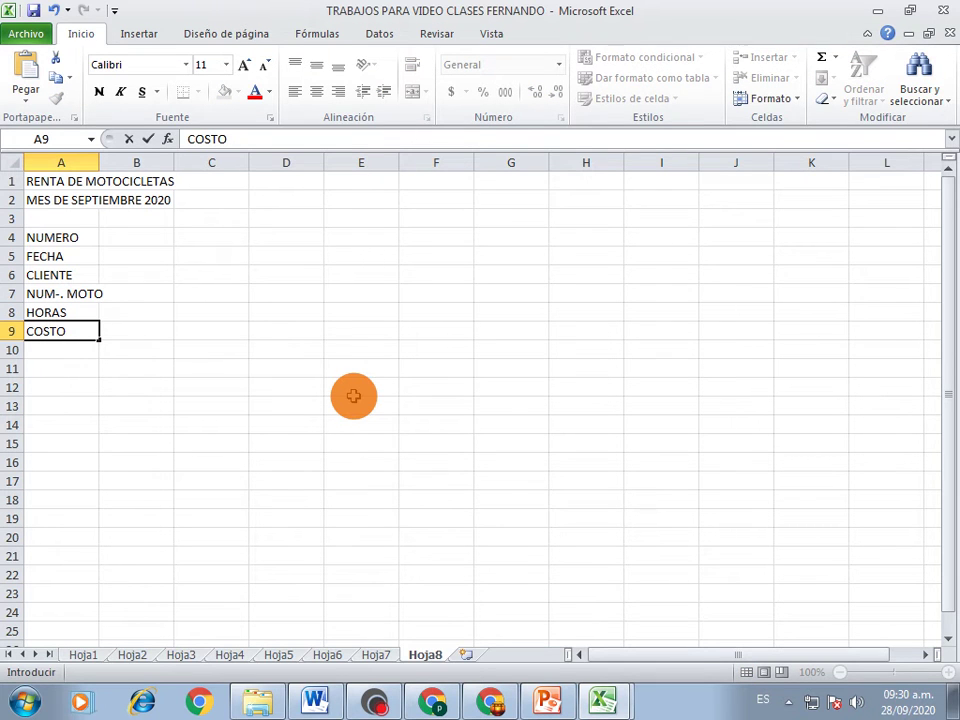
text(X HO)
text(RA)
key(Return)
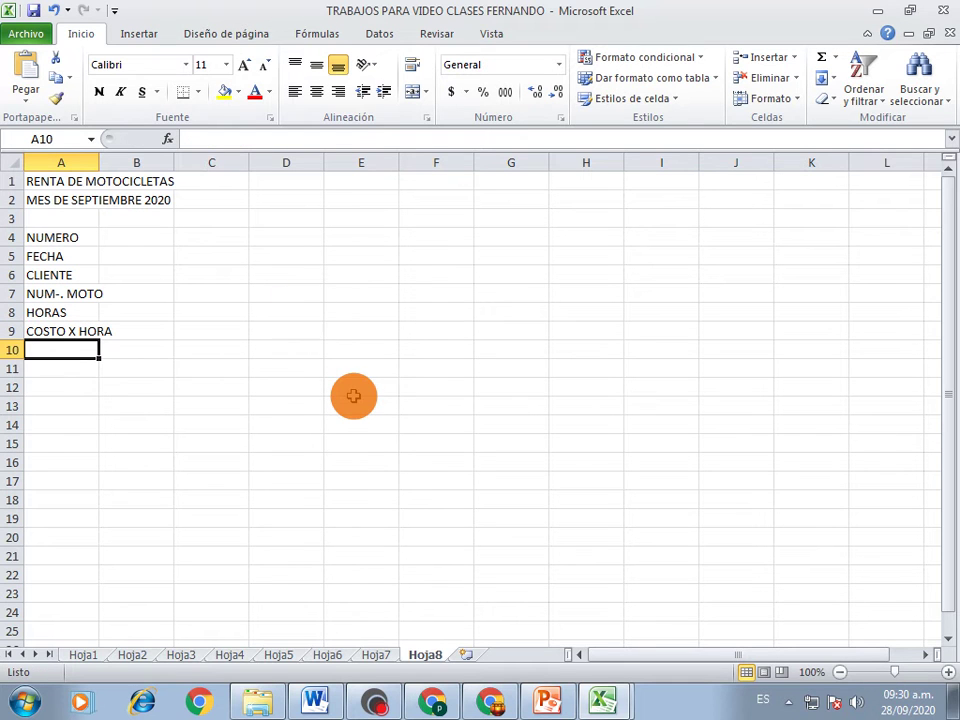
Step: Widen column A and add SUBTOTAL, DESCUENTO 6% and TOTAL labels in A10–A12
drag(99, 161, 132, 161)
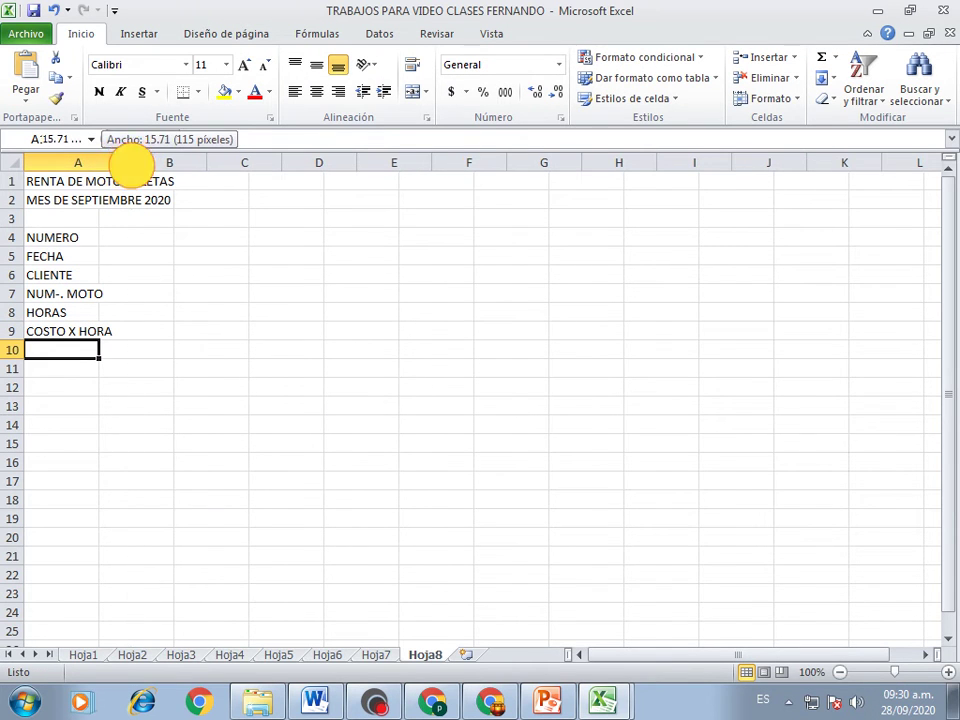
text(SU)
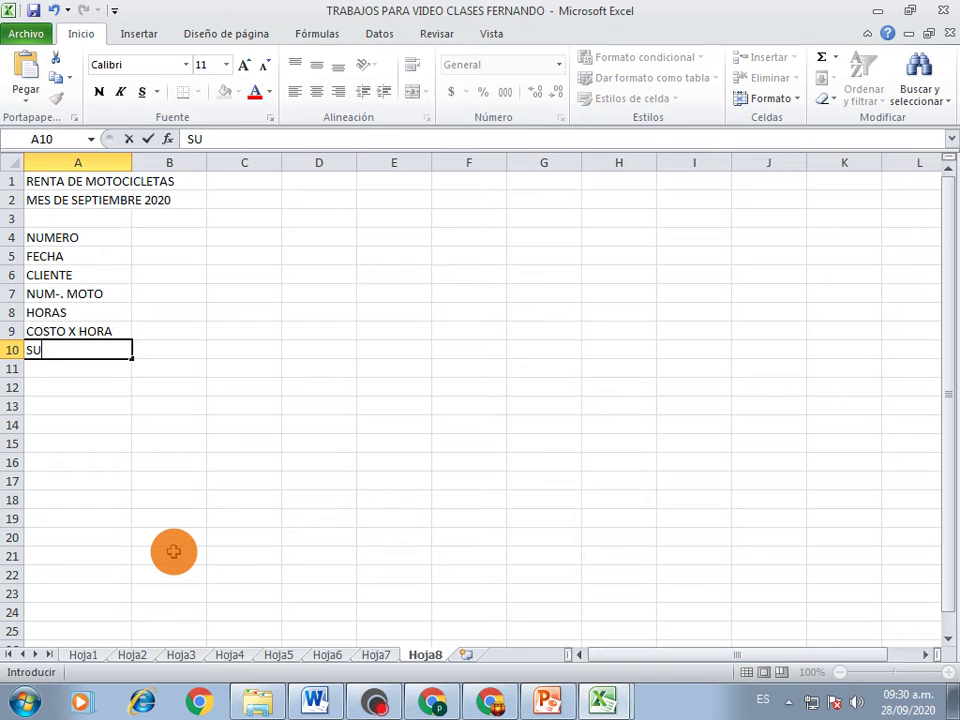
text(BTOTAL)
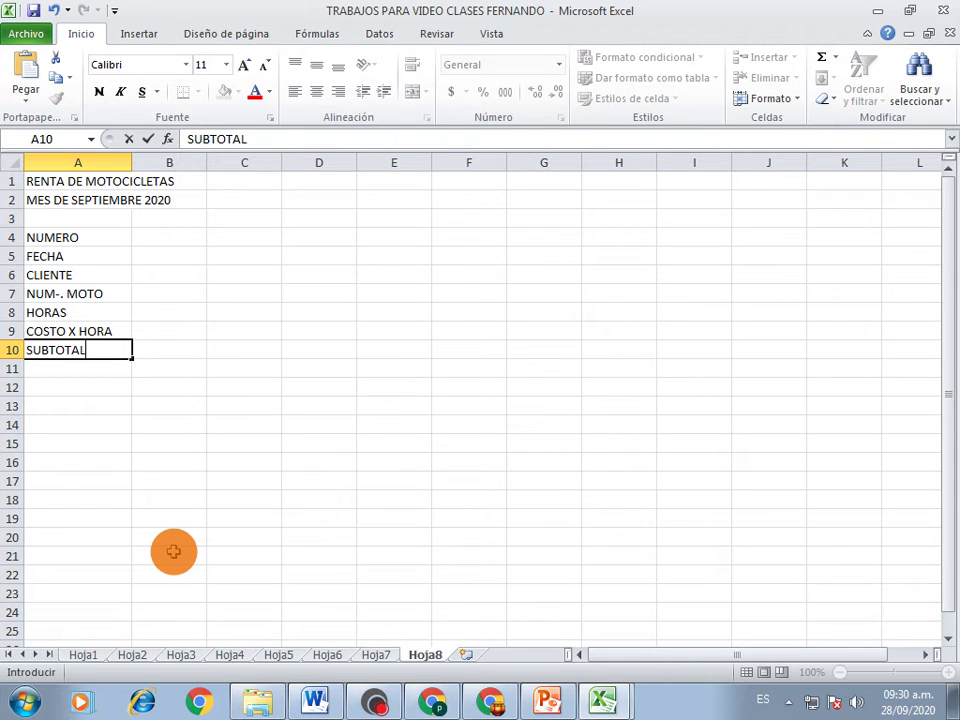
key(Return)
text(DE)
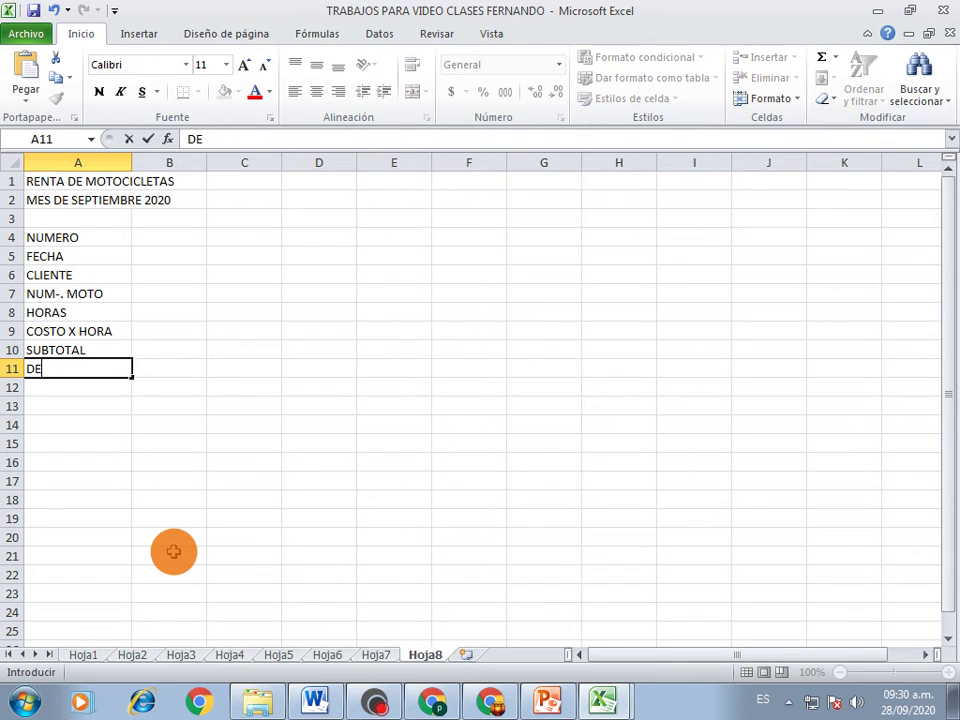
text(SCUENTO)
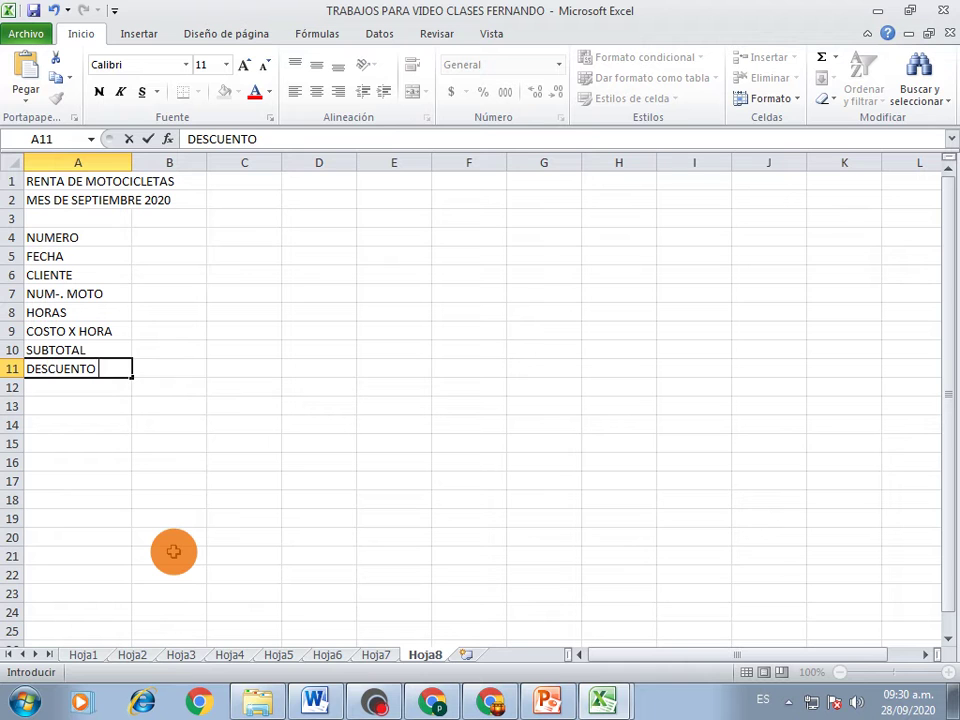
text( 6)
text(%)
key(Return)
text(TOTAL)
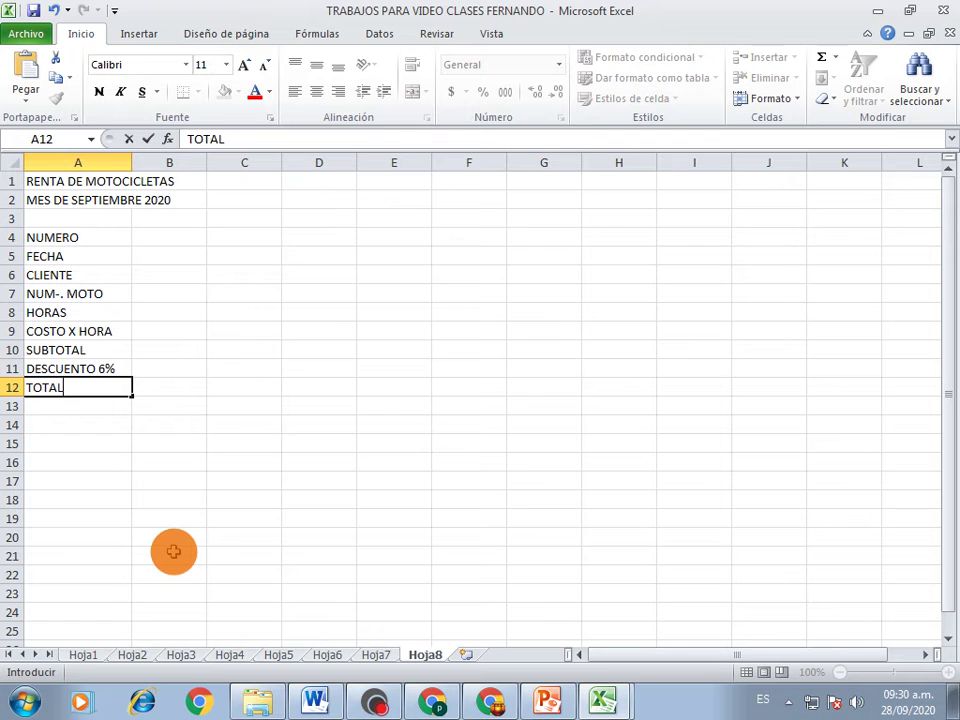
key(Return)
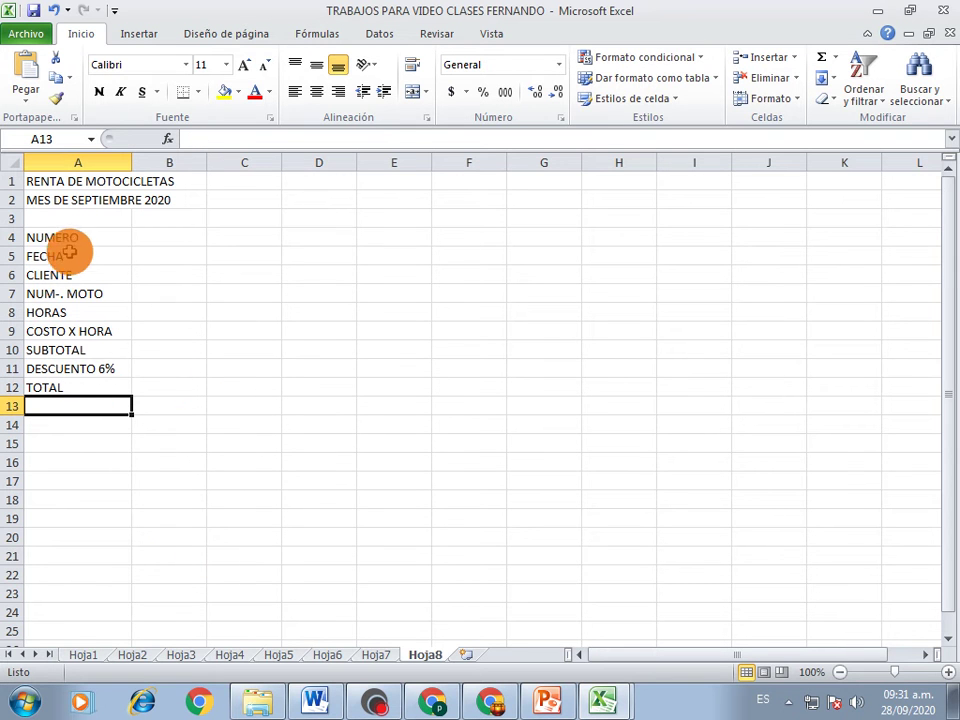
Step: Apply Todos los bordes (all borders) to the range A4:K12
mouse_move(73, 241)
mouse_down()
mouse_move(787, 387)
mouse_move(823, 379)
mouse_up()
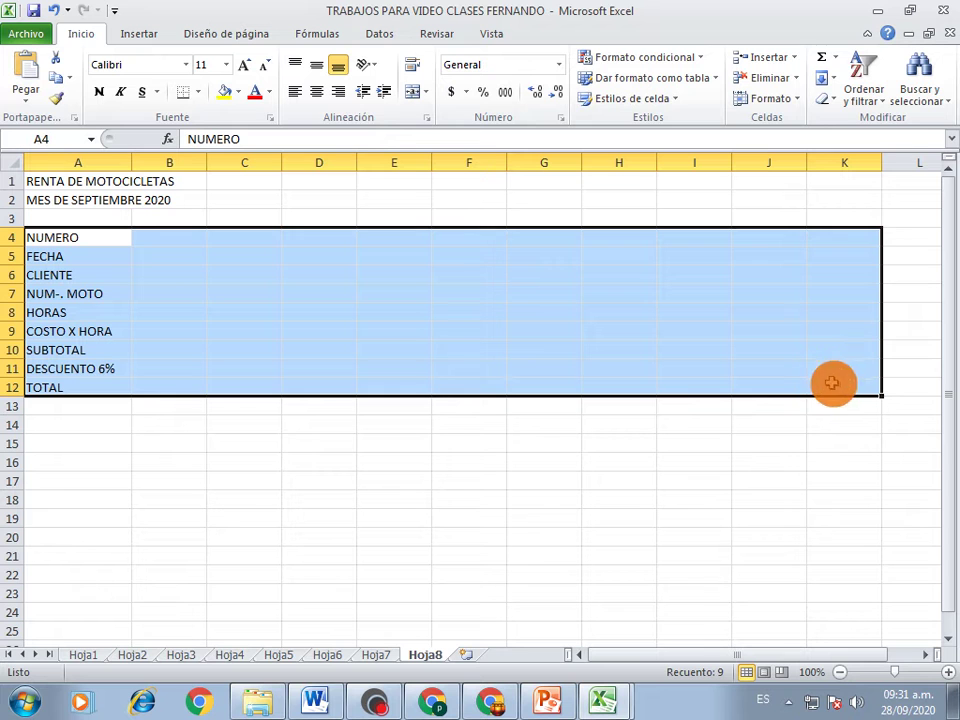
click(198, 91)
click(205, 240)
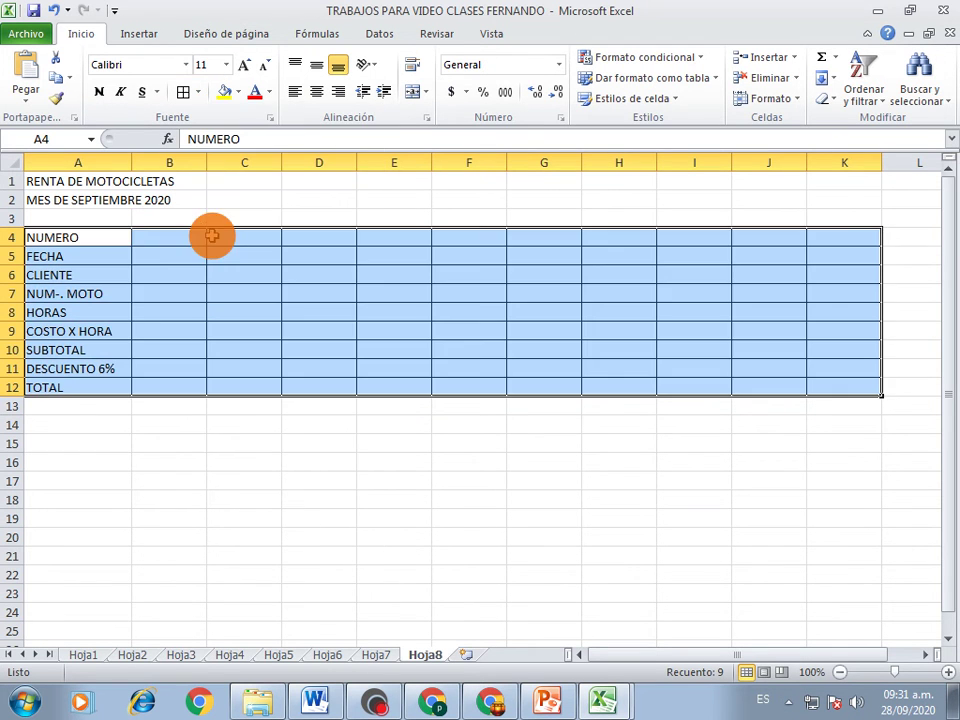
click(190, 244)
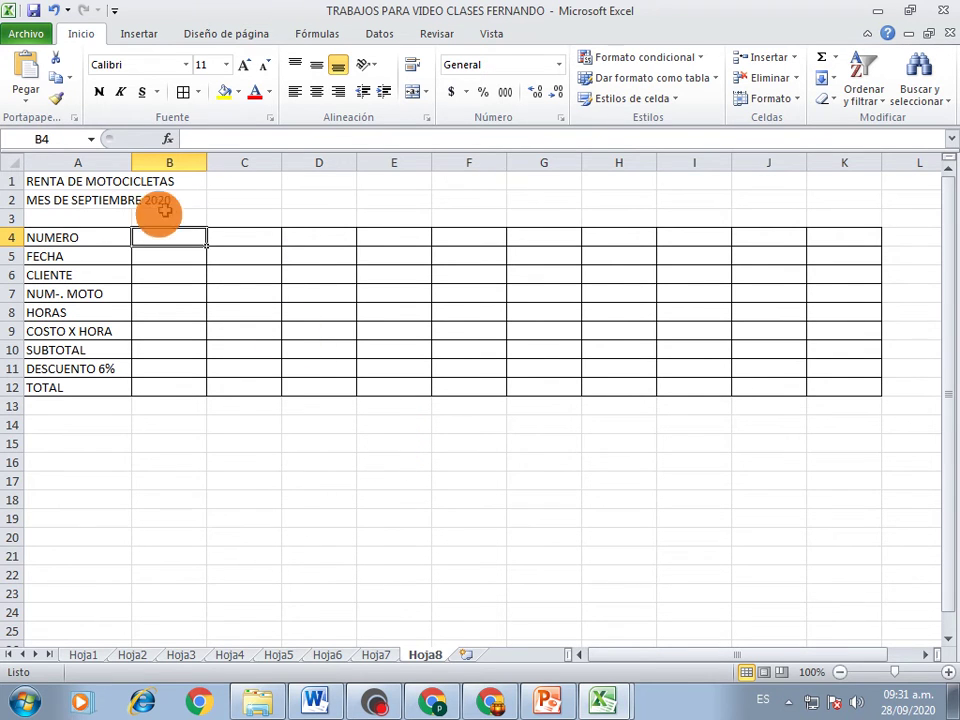
Step: Merge and centre the title across A1:K1, colour it red and enlarge its font
drag(30, 182, 814, 189)
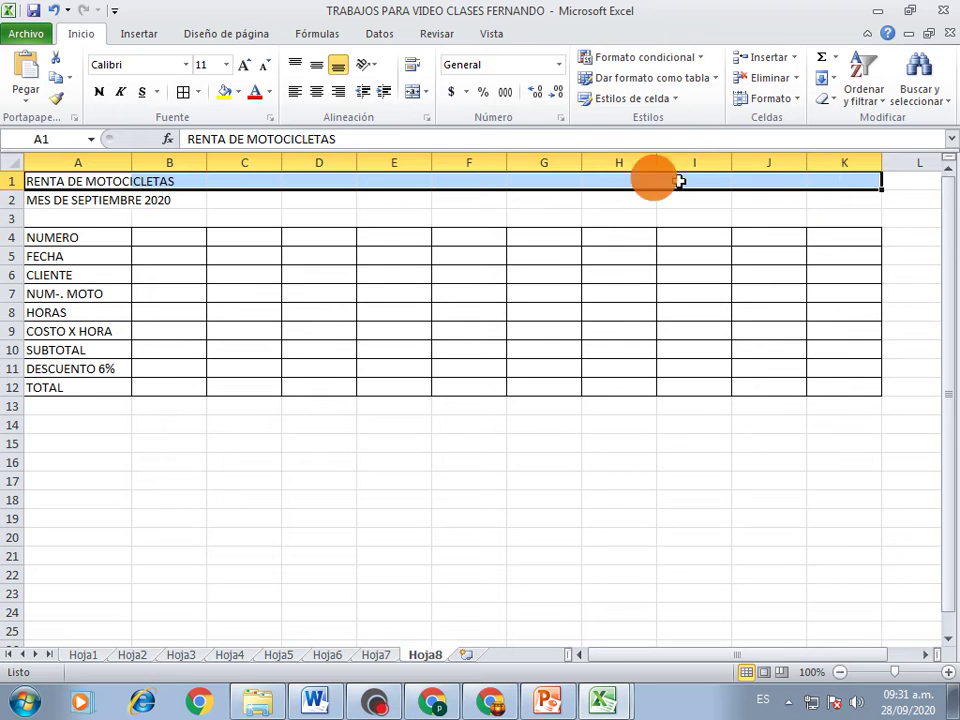
click(412, 92)
click(252, 92)
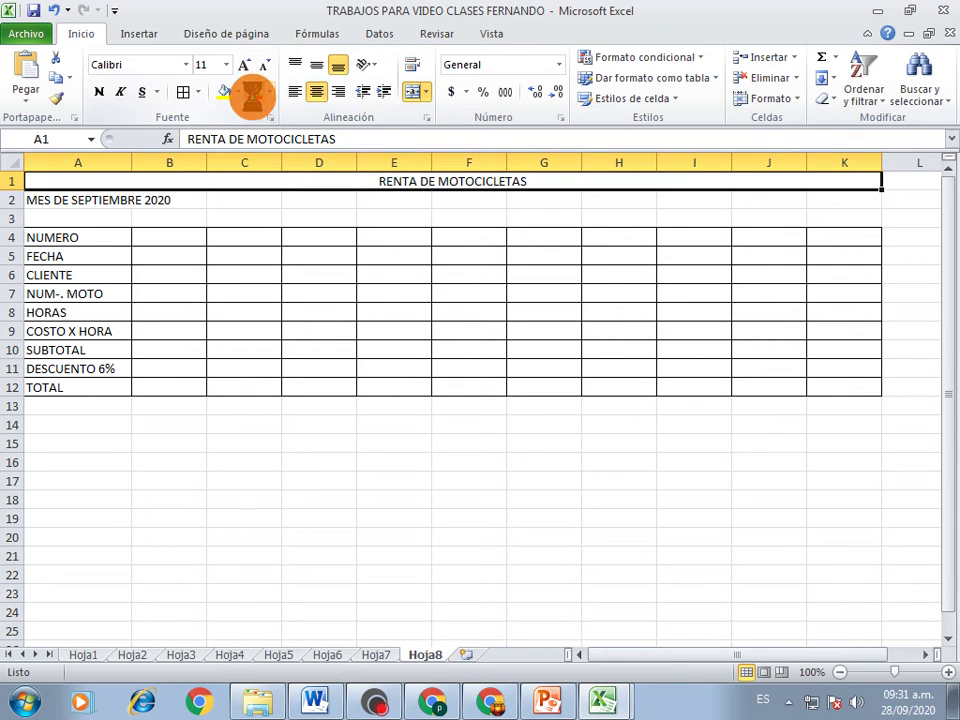
click(243, 65)
click(243, 65)
click(243, 65)
click(243, 65)
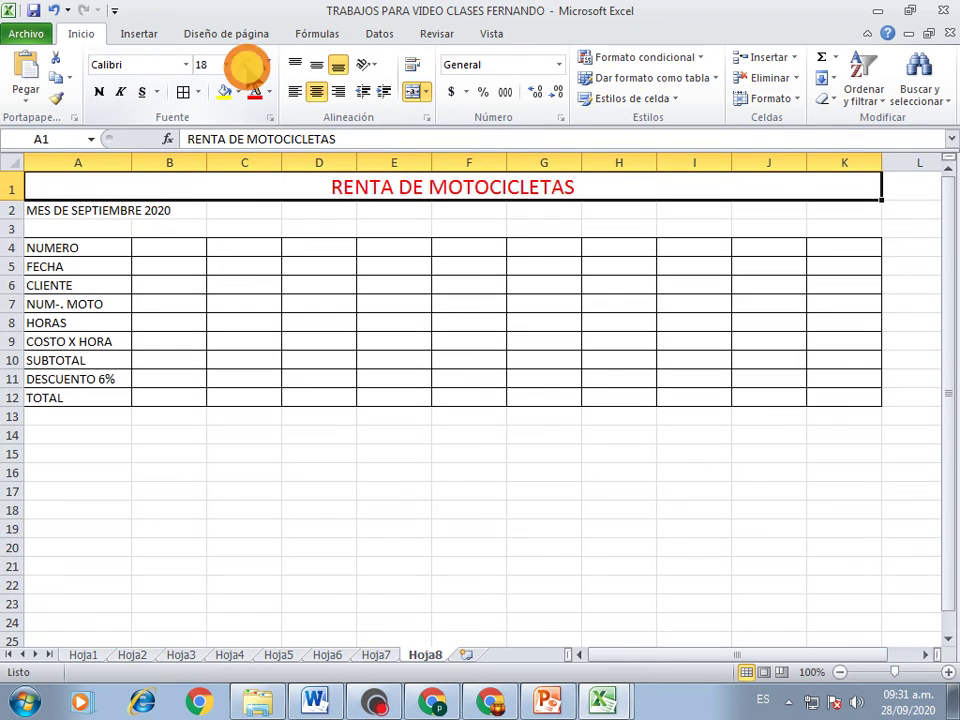
click(243, 65)
Step: Make the A2:K2 subtitle size 14, bold, underlined, centred and merged
drag(45, 217, 864, 214)
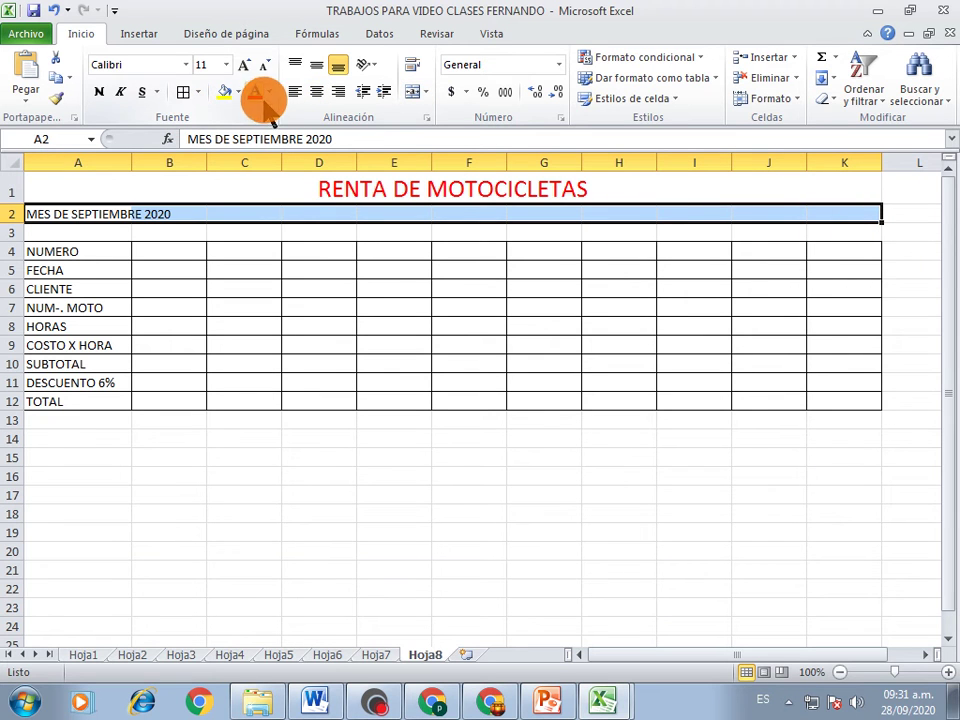
click(243, 65)
click(243, 65)
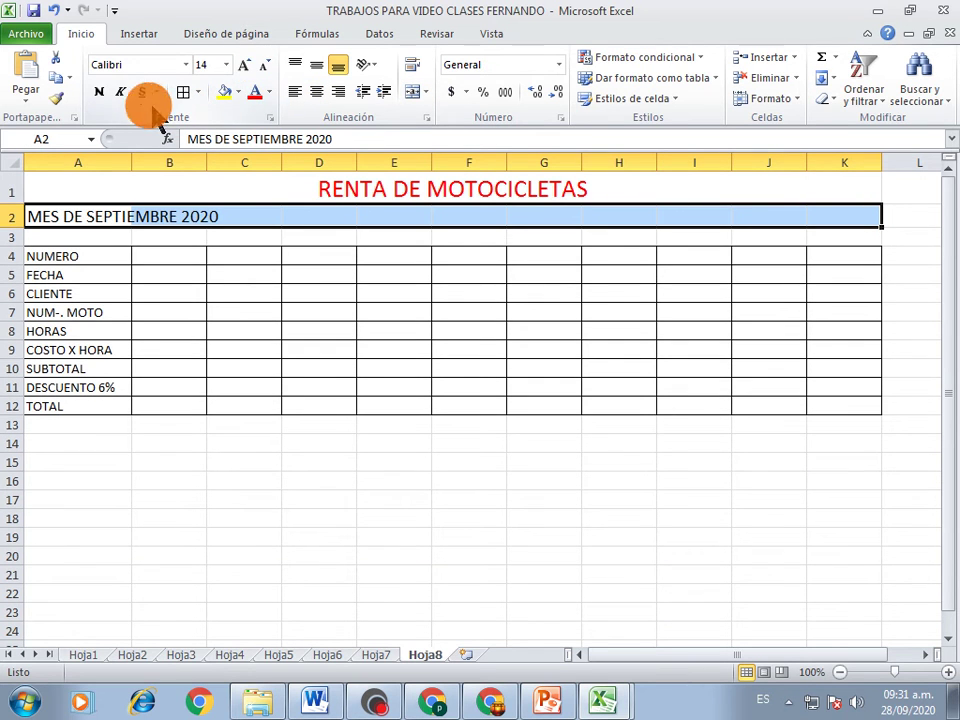
click(100, 91)
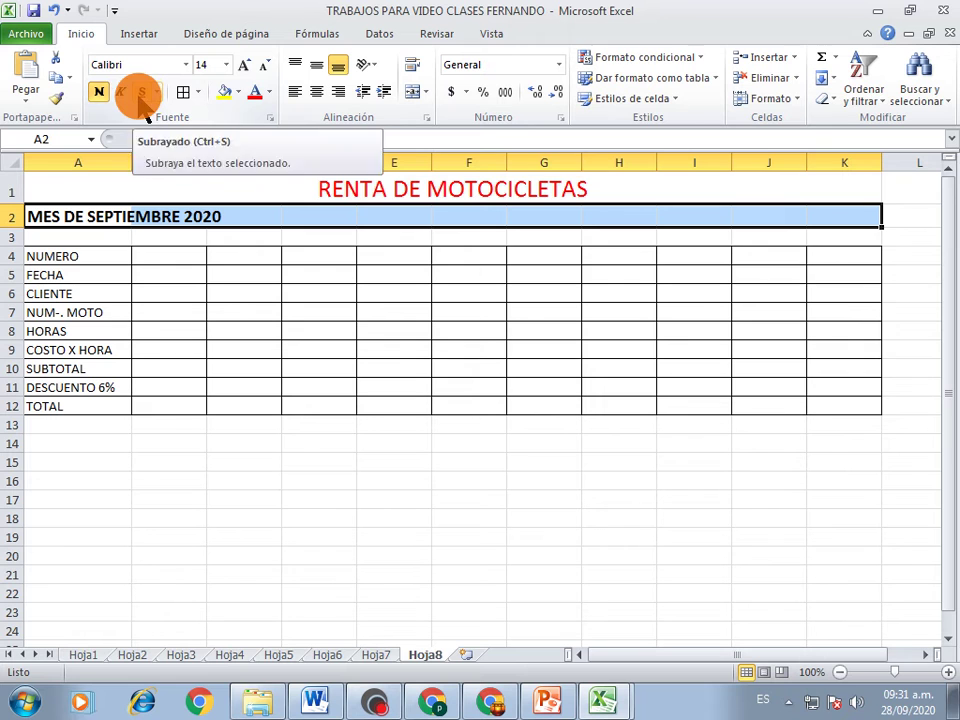
click(141, 91)
click(316, 91)
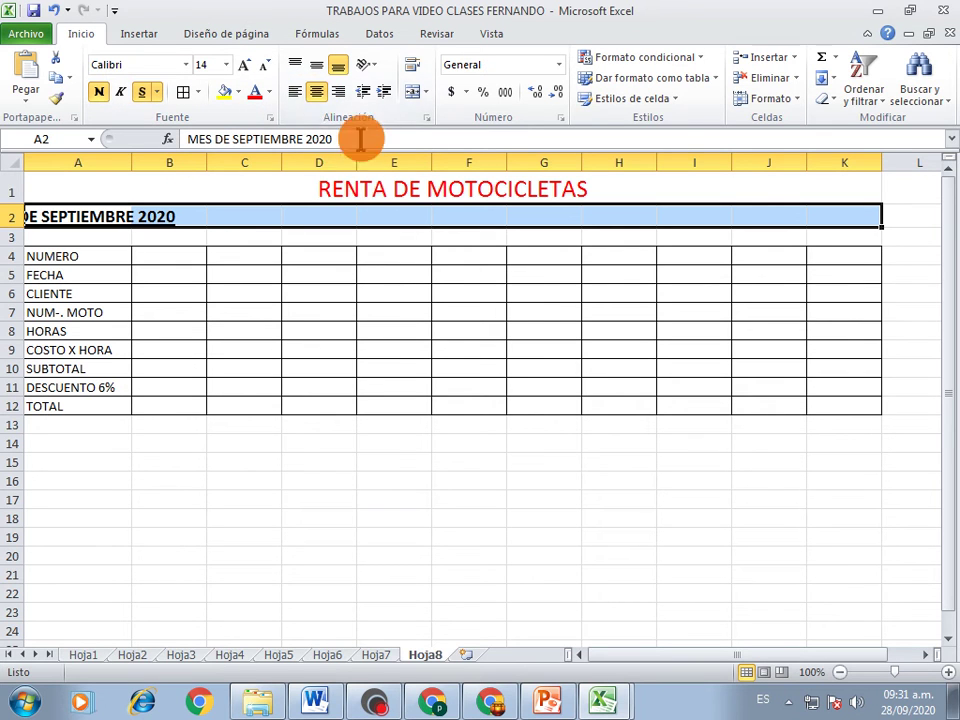
click(412, 91)
Step: Enter rental number 1 in B4 and date 15 in B5
click(345, 366)
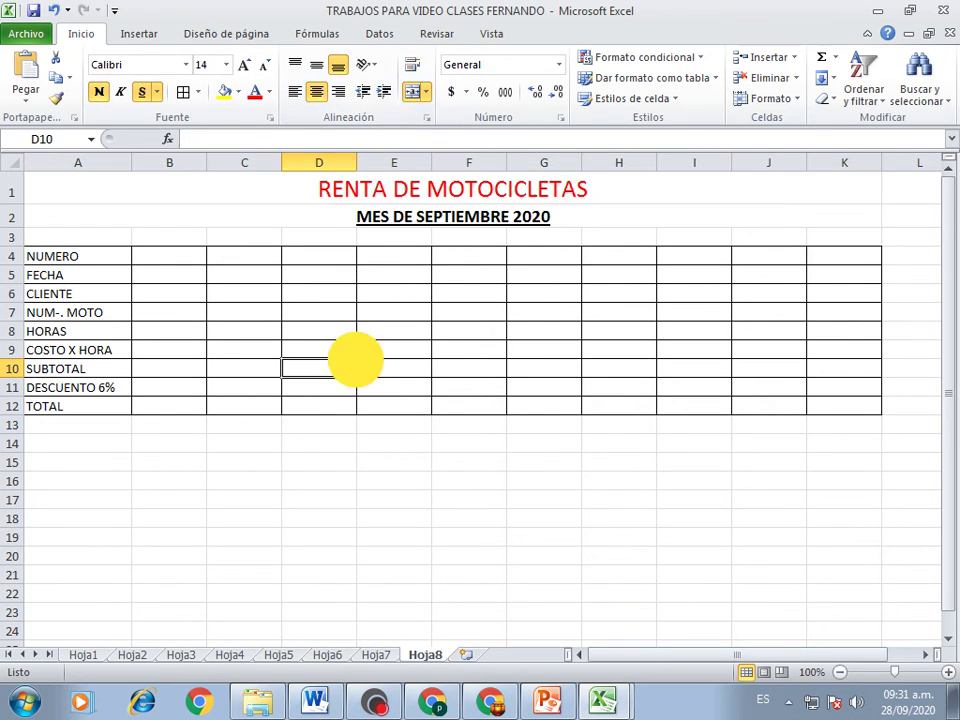
click(175, 250)
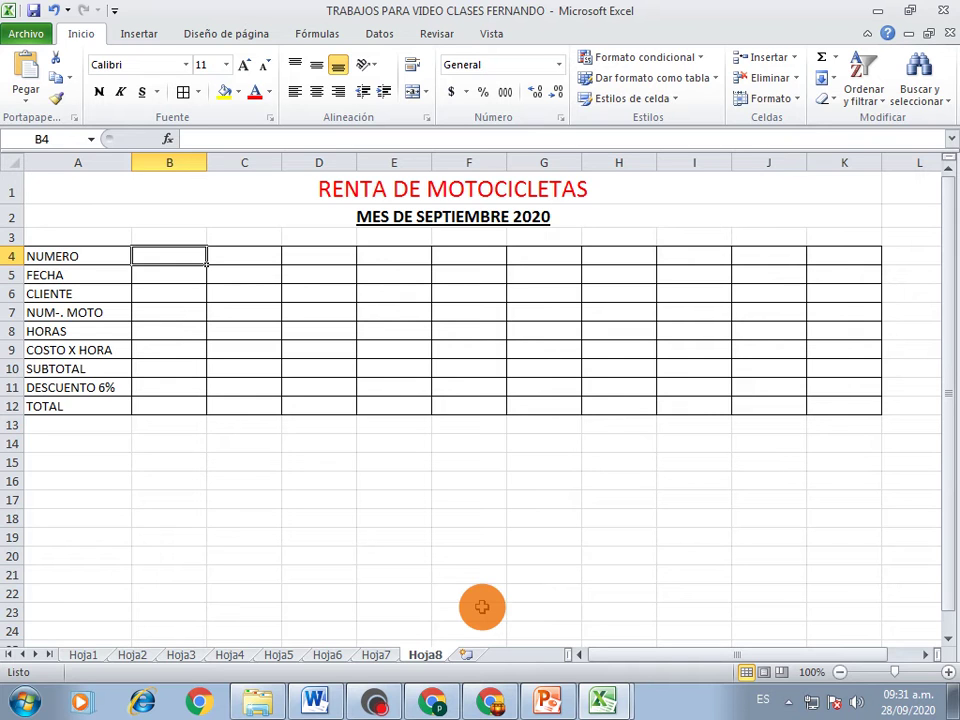
text(1)
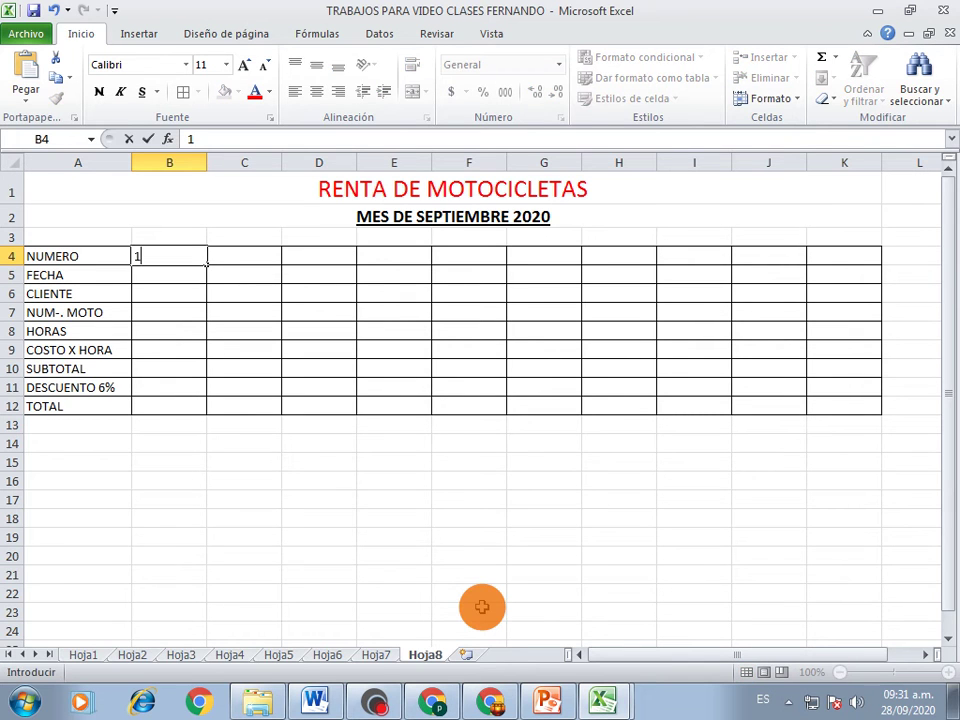
key(Return)
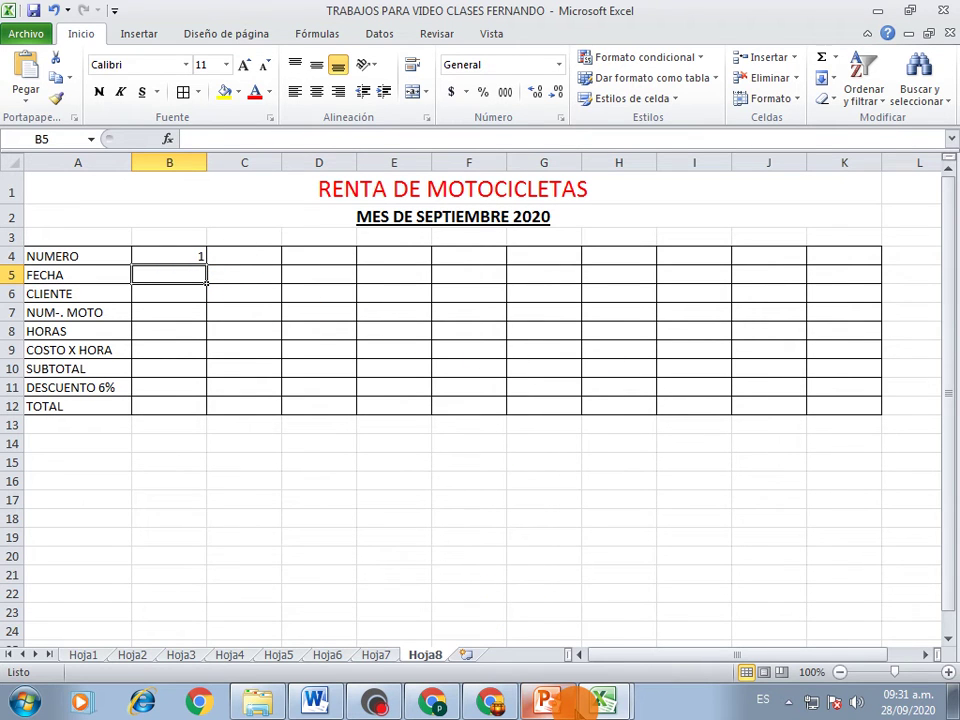
text(15)
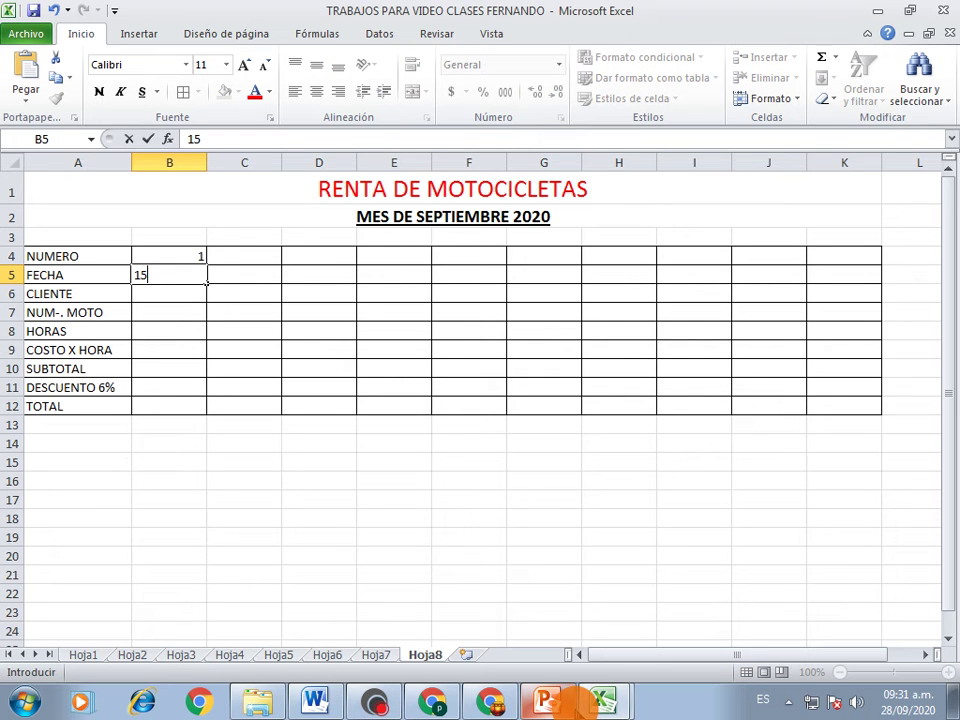
key(Return)
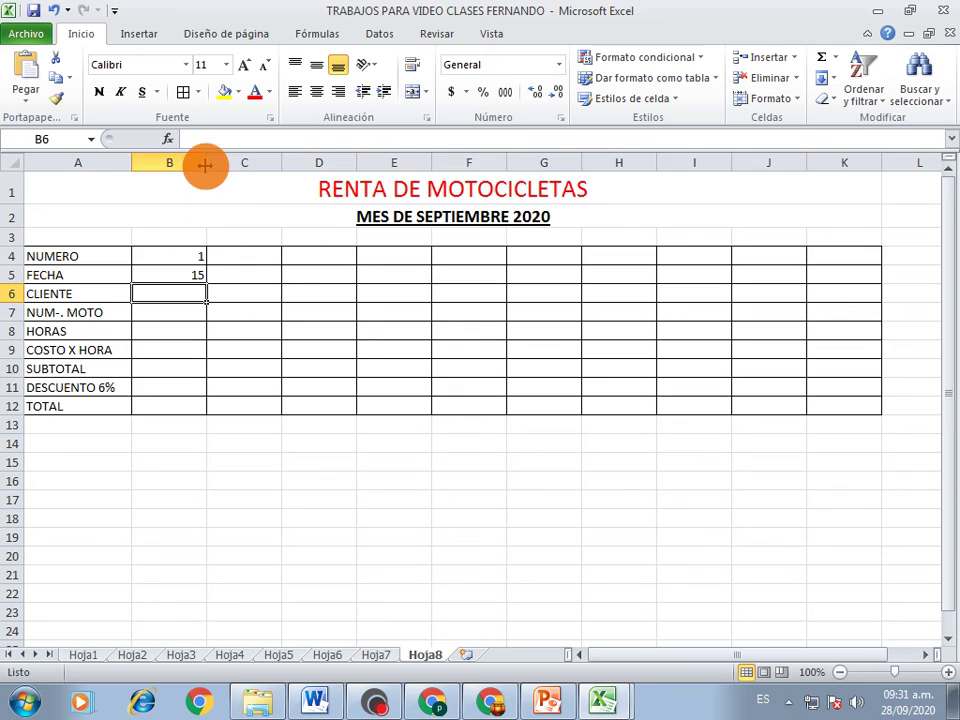
Step: Widen column B and enter the client's name, moto 32, 5 hours and cost 25 in B6–B9
drag(206, 162, 293, 162)
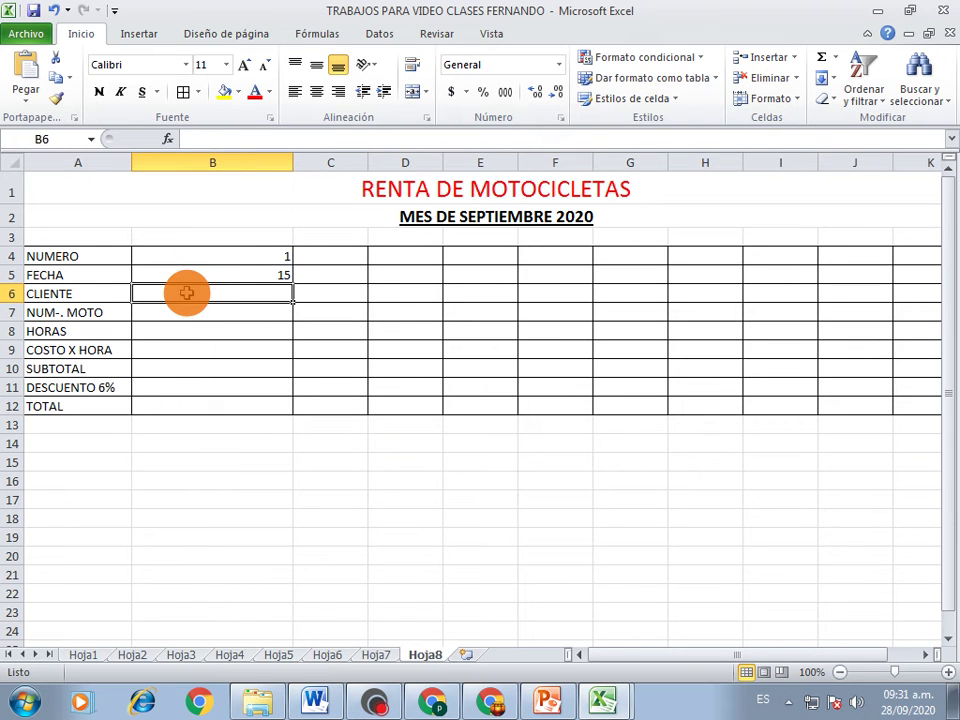
text(FERNANDO VAL)
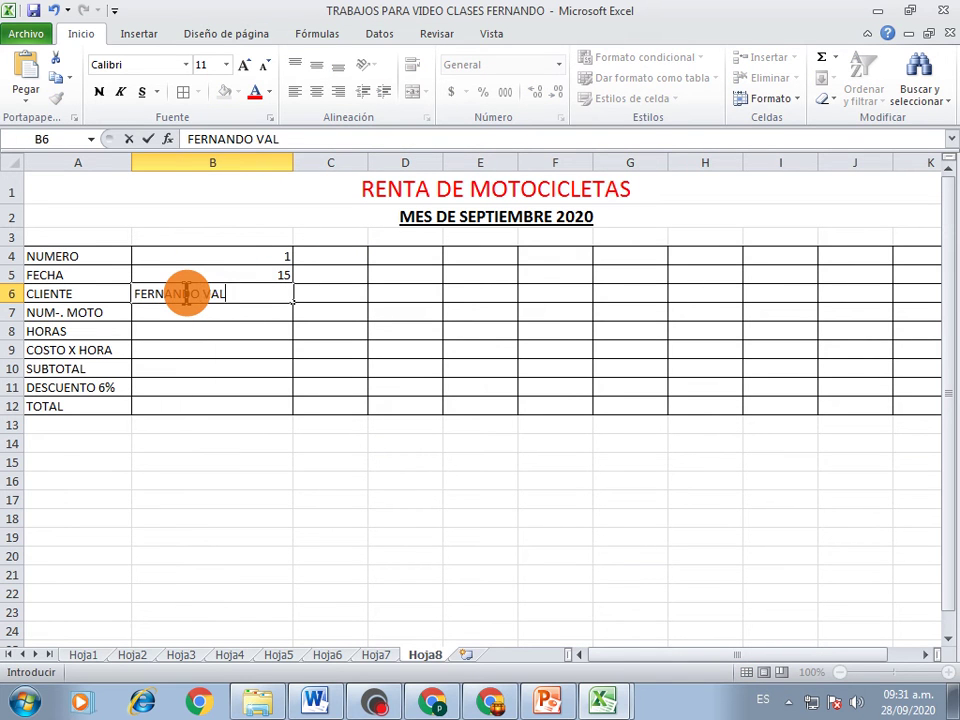
text(DES)
key(Return)
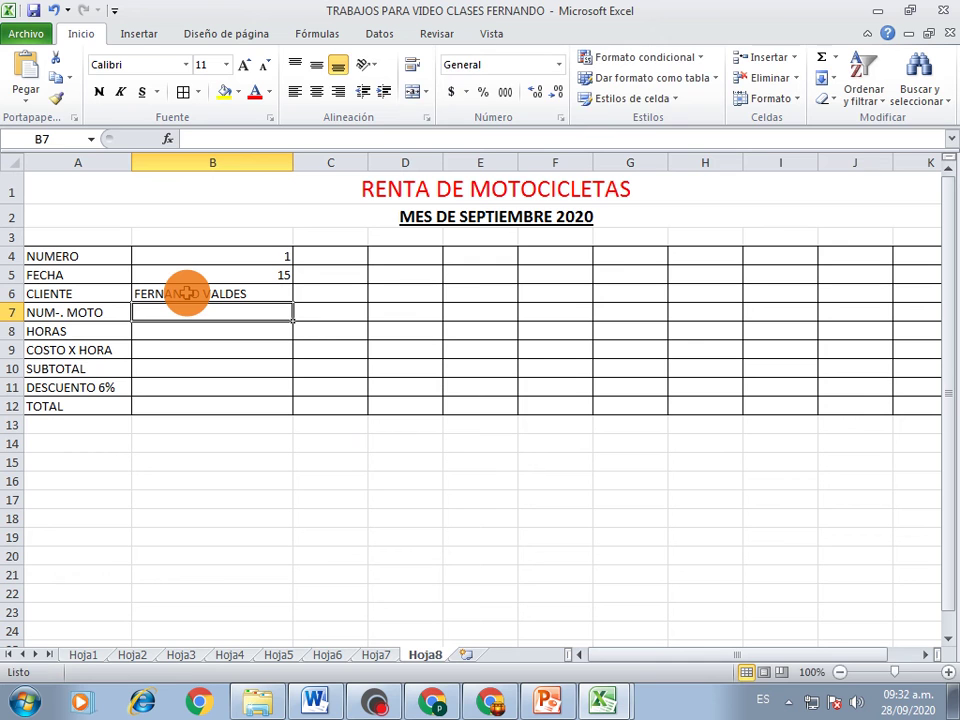
text(32)
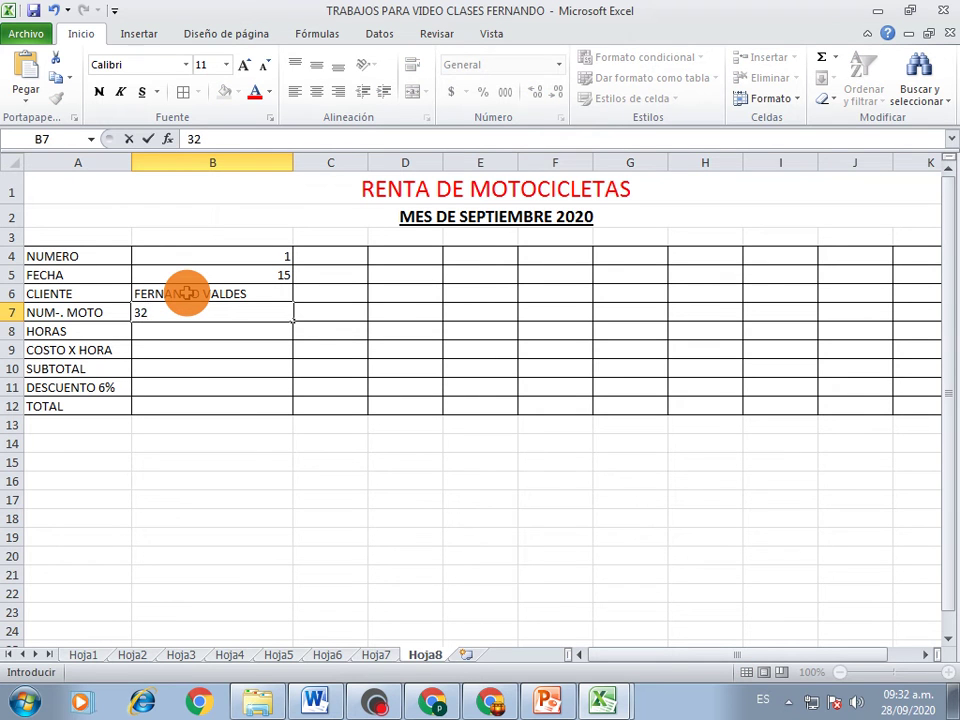
key(Return)
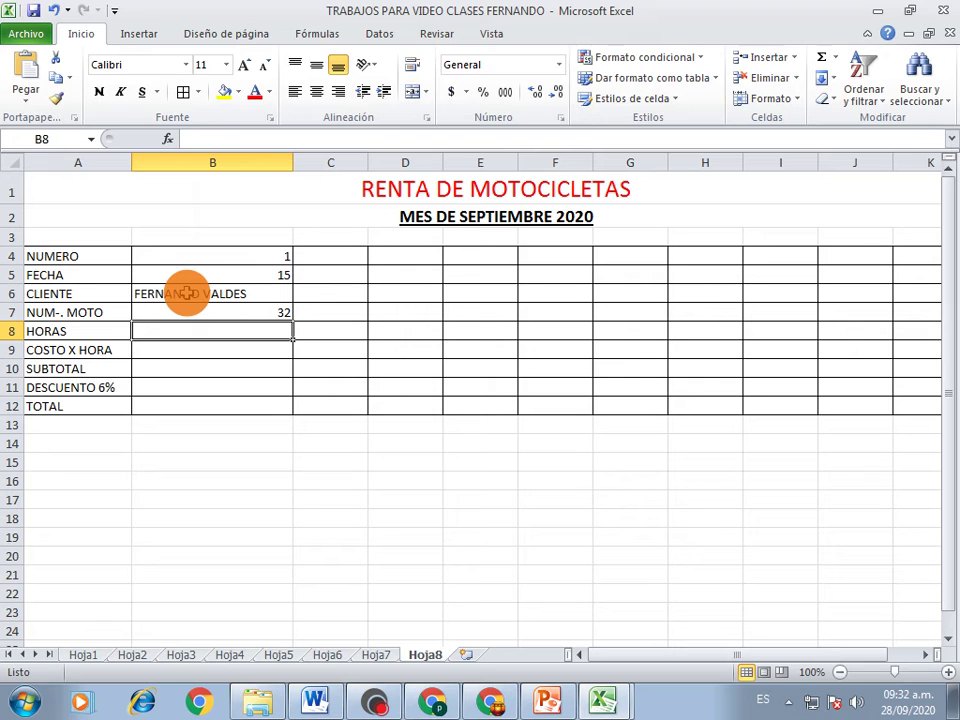
text(5)
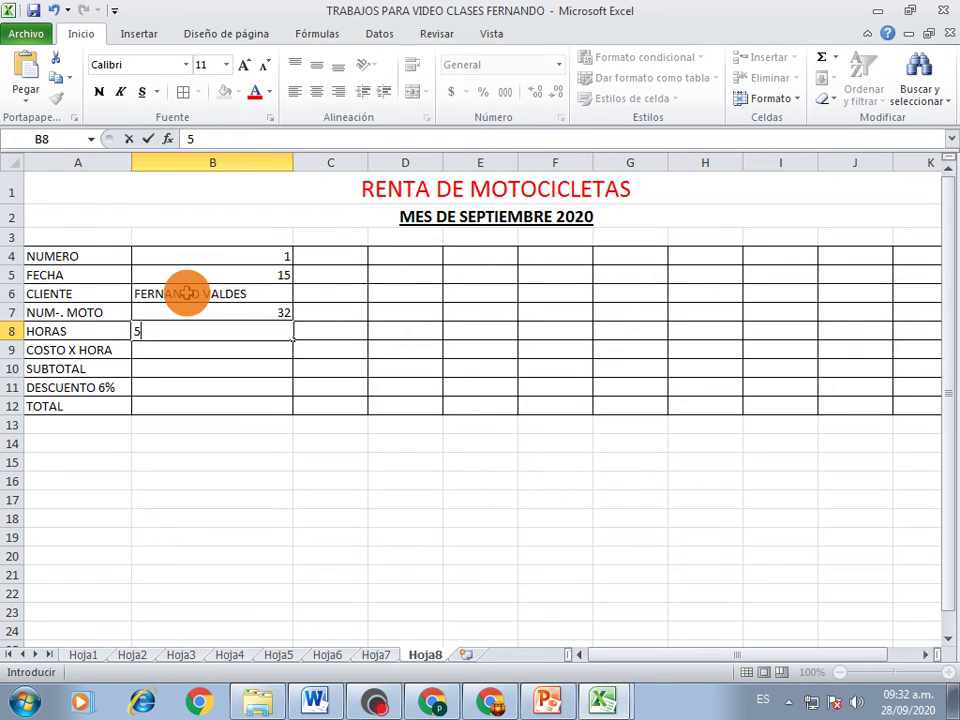
key(Return)
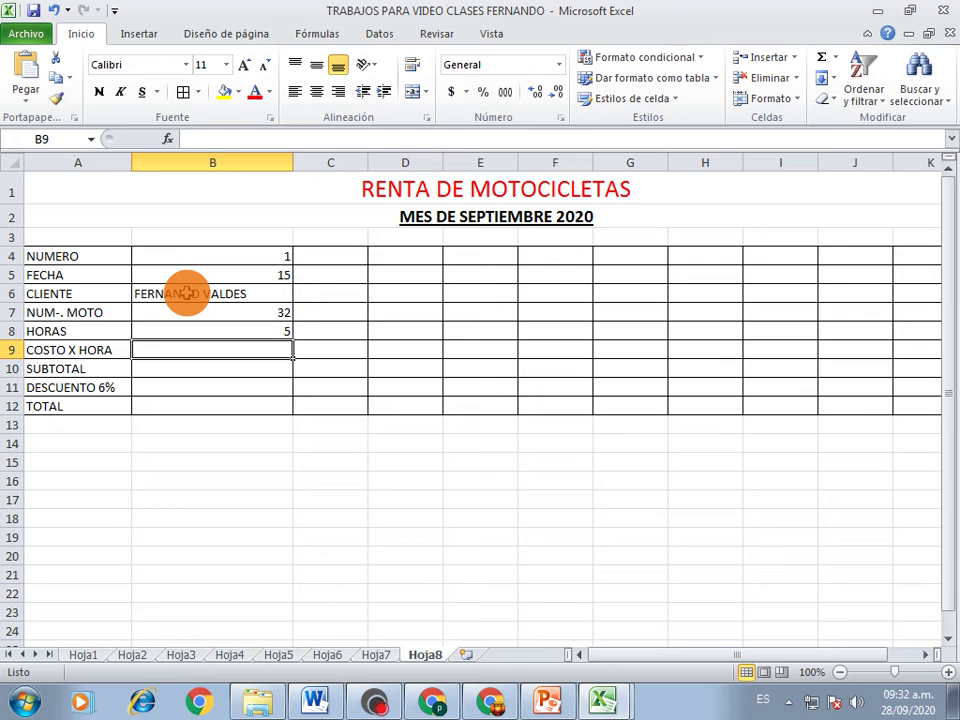
text(25)
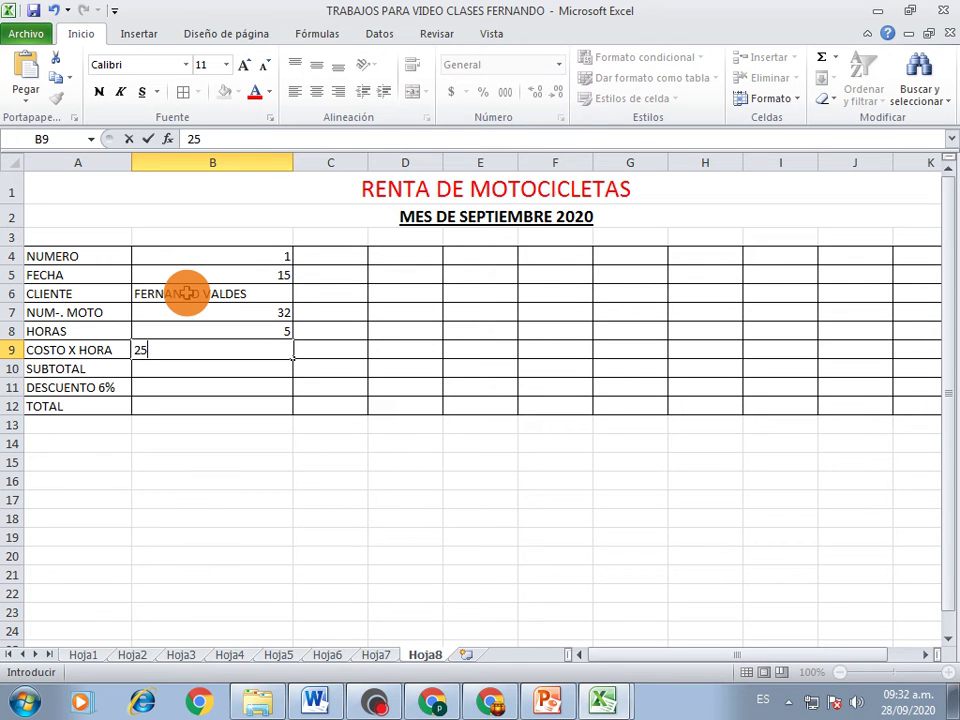
key(Return)
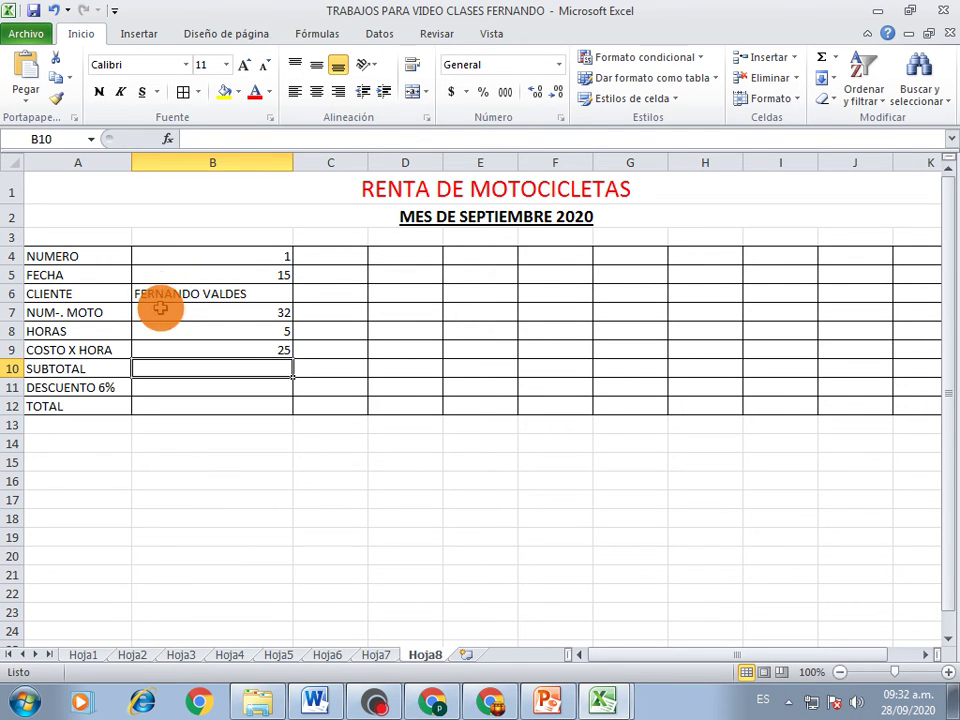
Step: Give B9 Accounting format ($ 25.00) and centre the values in B4, B5 and B7:B8
click(216, 352)
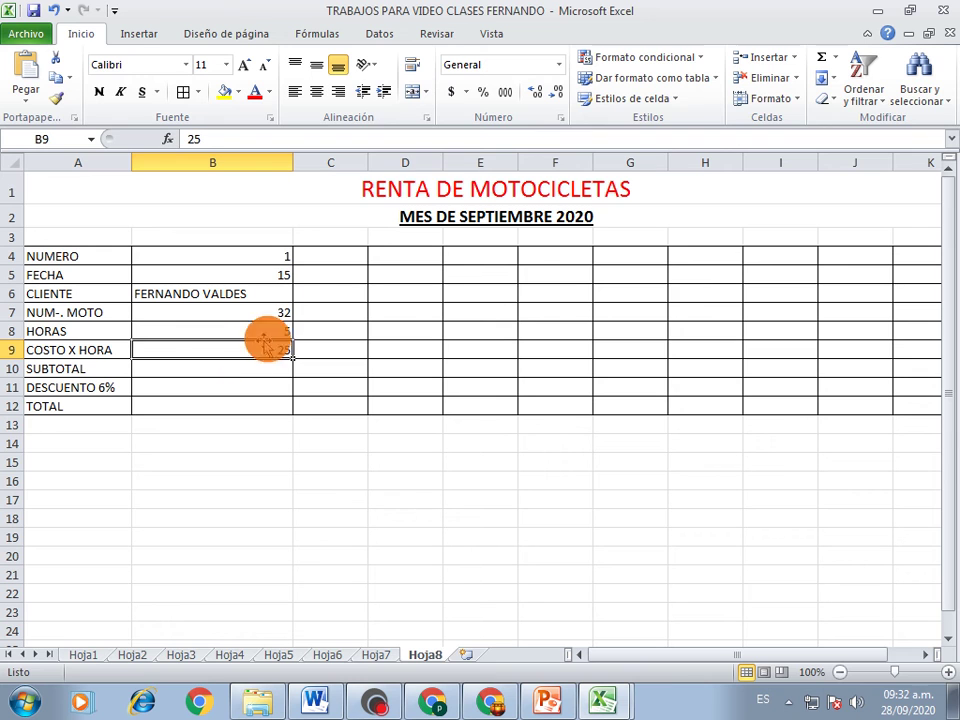
click(451, 88)
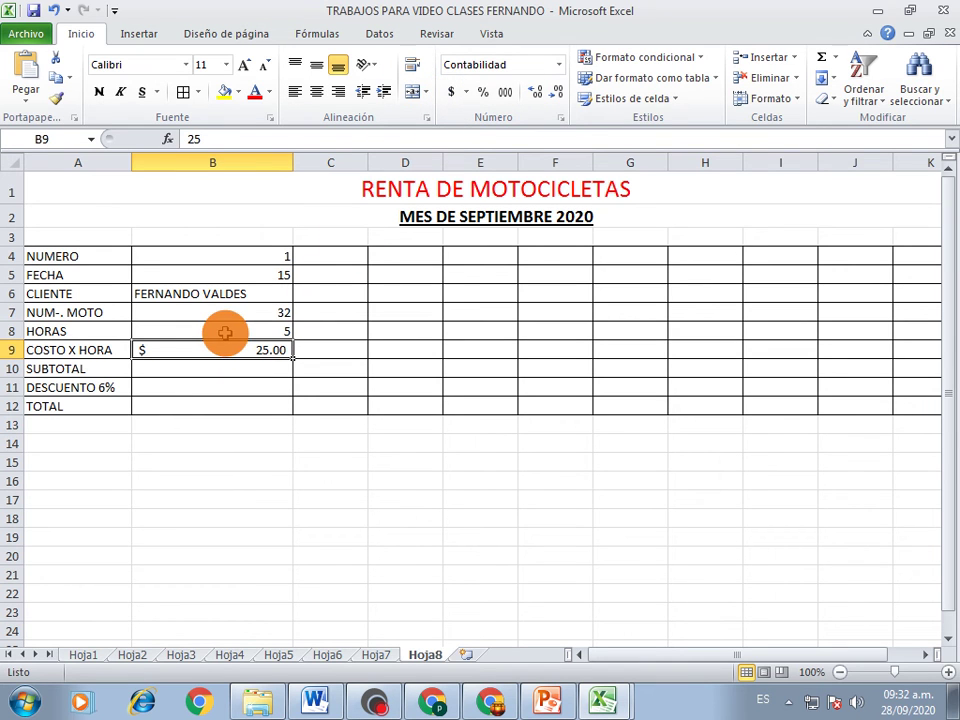
click(225, 333)
click(206, 253)
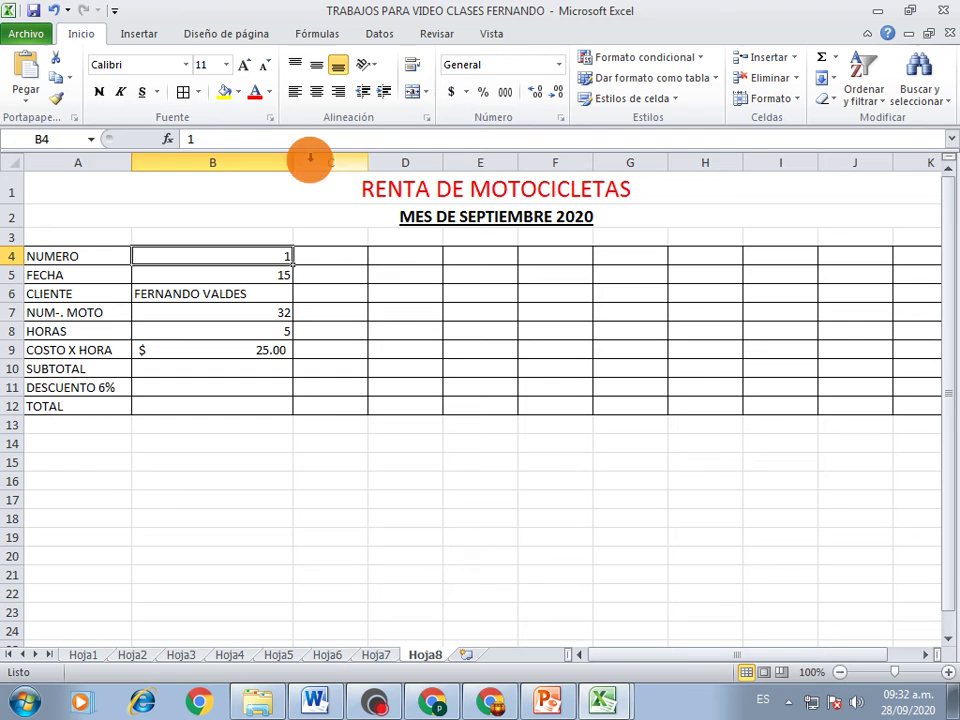
click(316, 91)
click(237, 275)
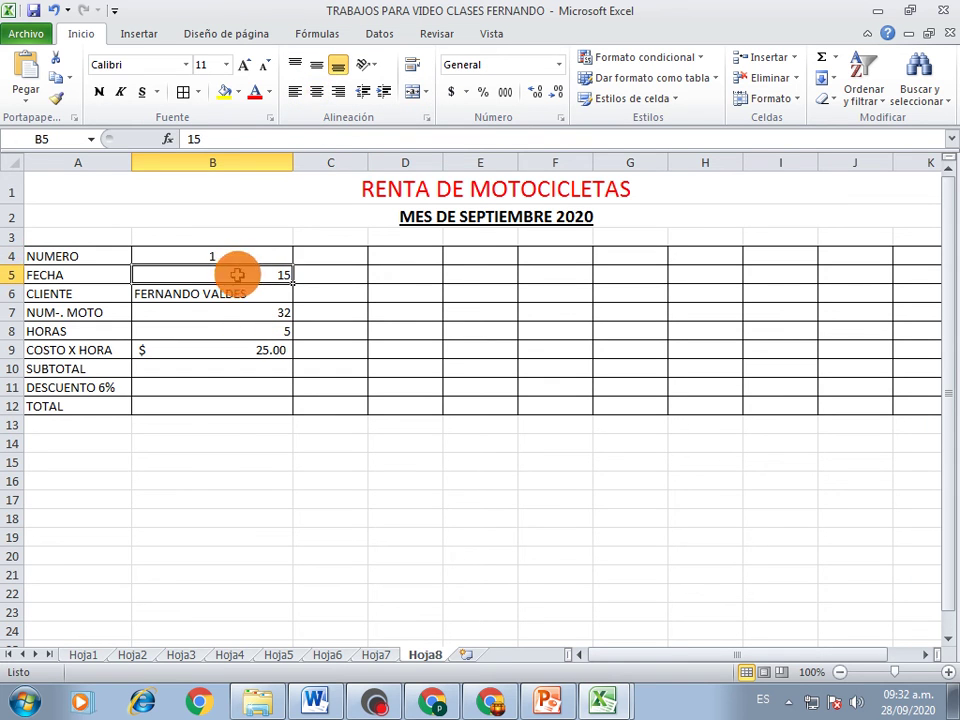
click(316, 91)
drag(258, 310, 253, 326)
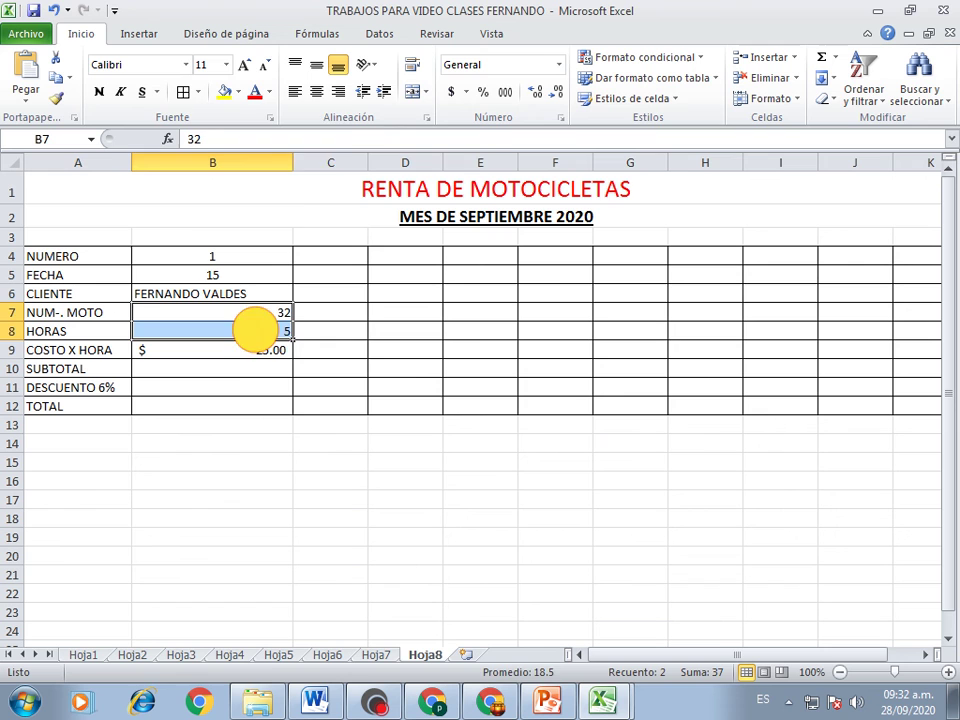
click(316, 91)
click(400, 352)
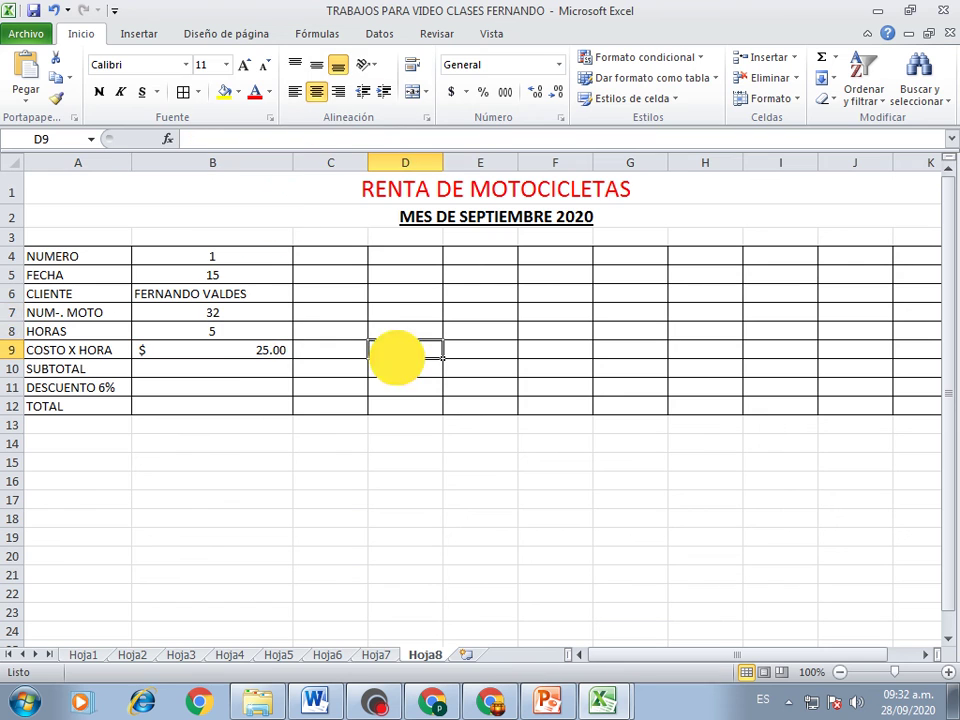
Step: Enter 2 in C4 as the second rental number and check the end of row 4
click(317, 256)
text(2)
key(Return)
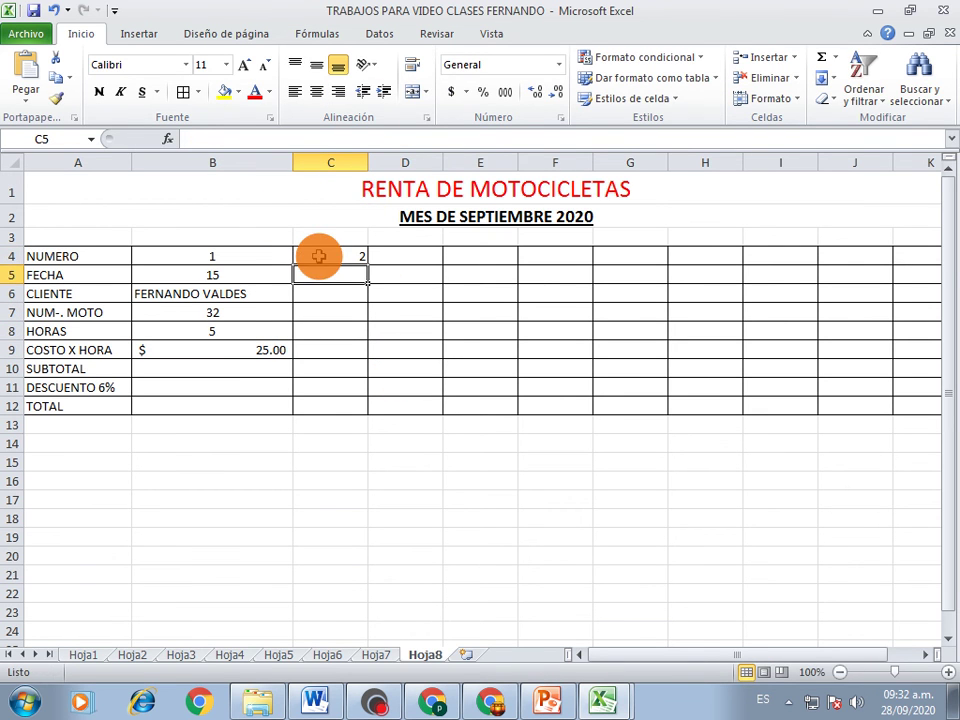
click(929, 259)
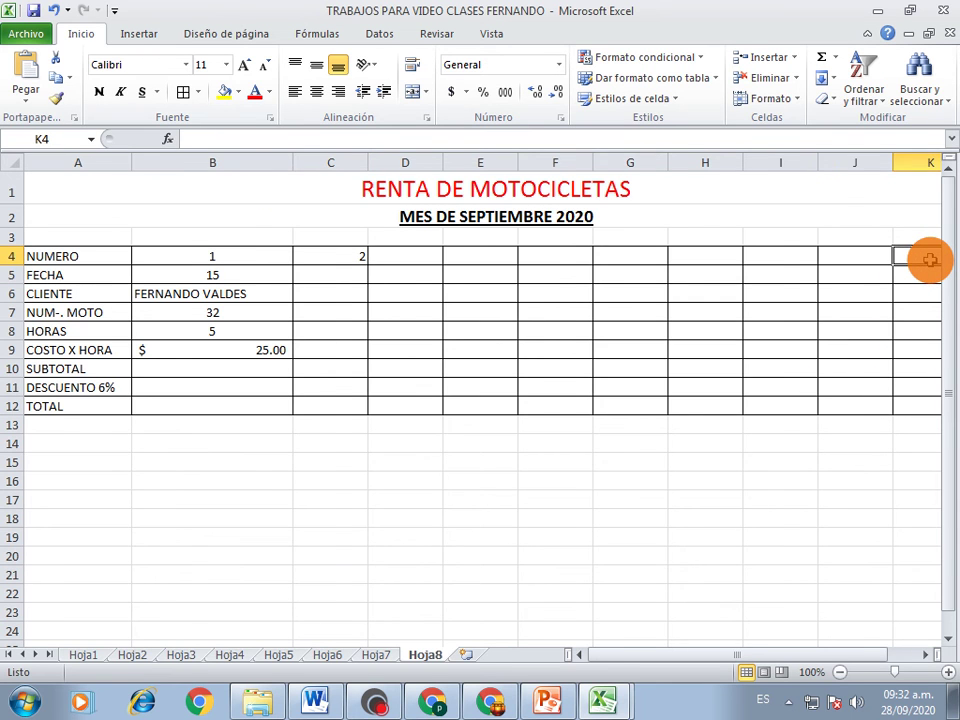
key(Right)
key(Left)
key(Left)
key(Left)
key(Left)
key(Left)
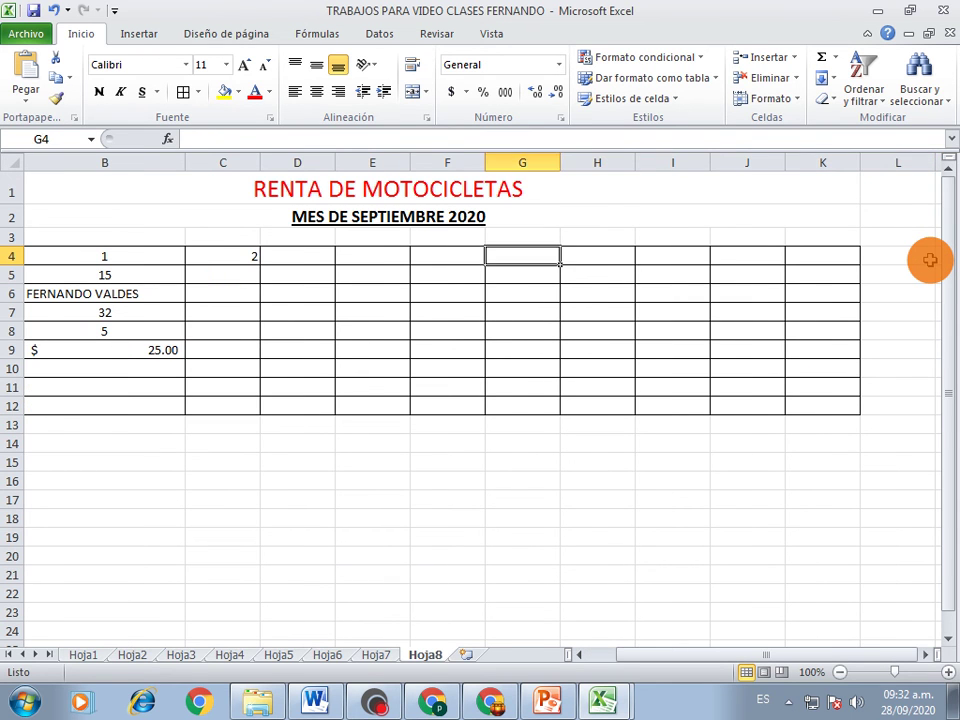
key(Left)
key(Left)
key(Left)
key(Left)
key(Left)
key(Left)
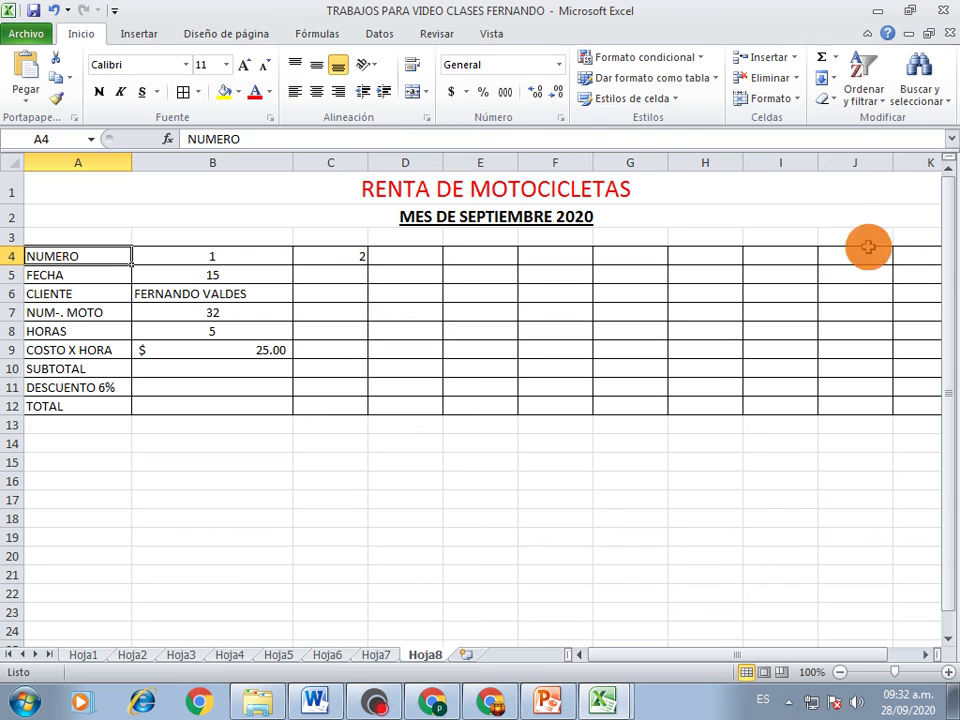
Step: Review the empty SUBTOTAL, DESCUENTO and TOTAL cells B10–B12, then select A14
click(250, 368)
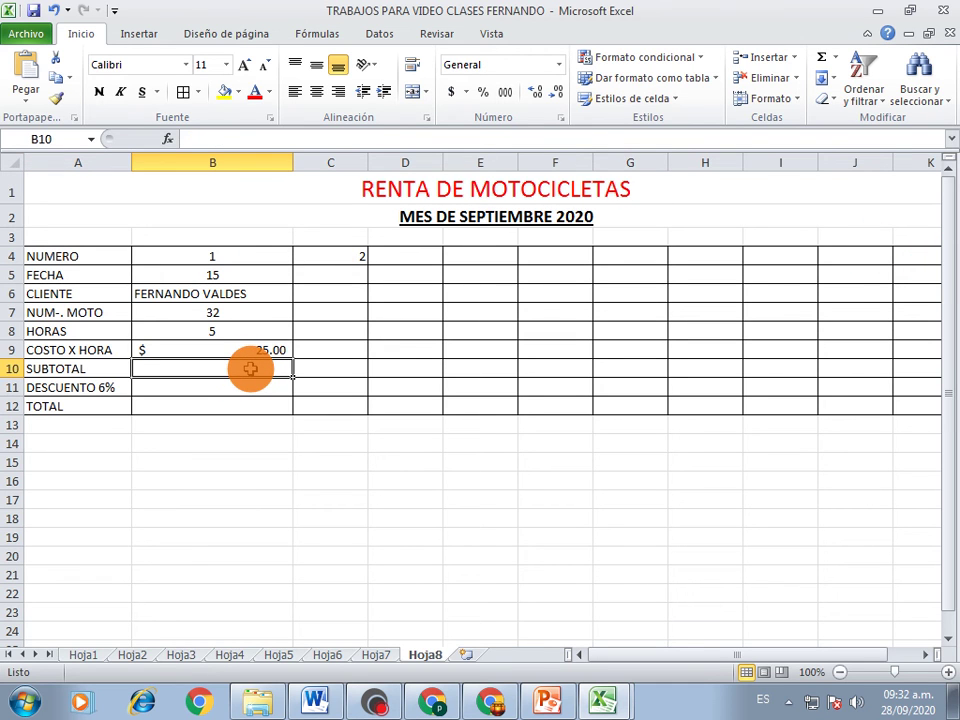
click(209, 391)
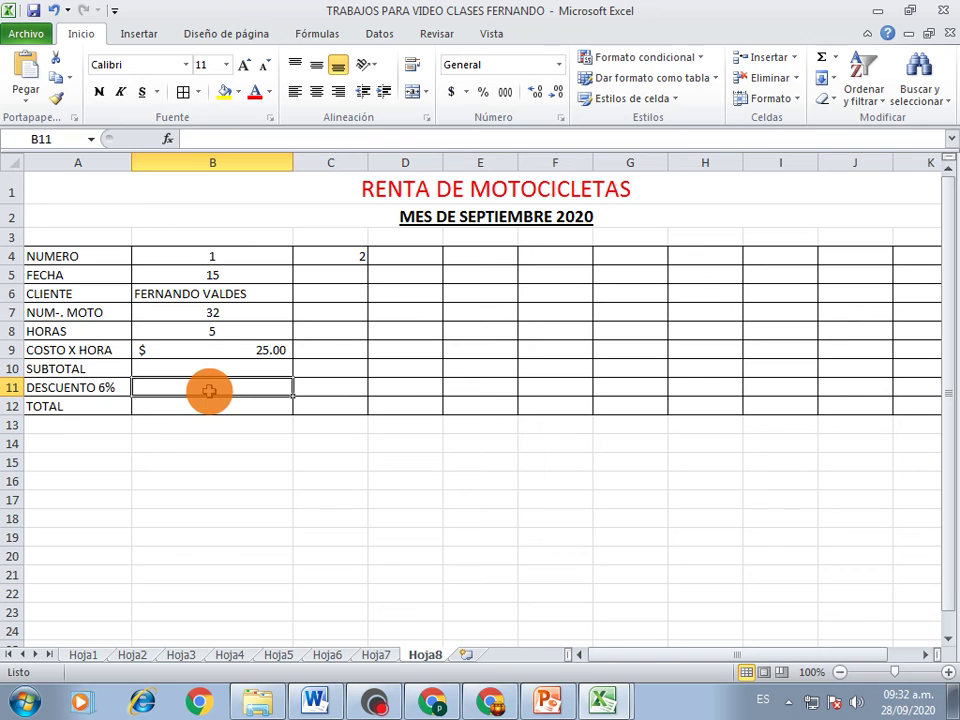
click(200, 407)
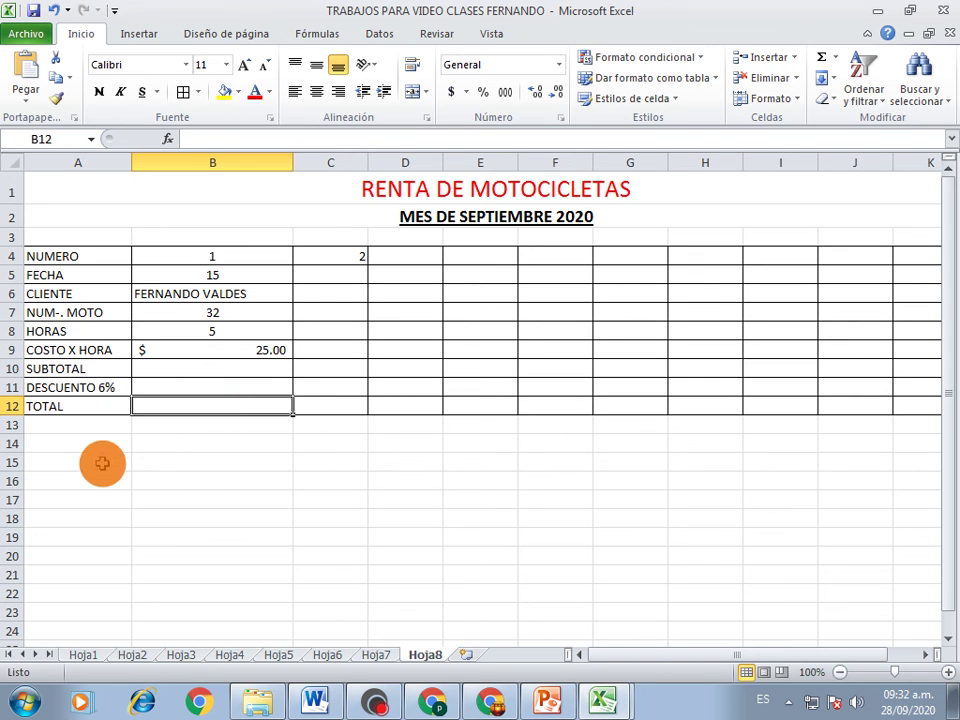
click(100, 461)
click(99, 444)
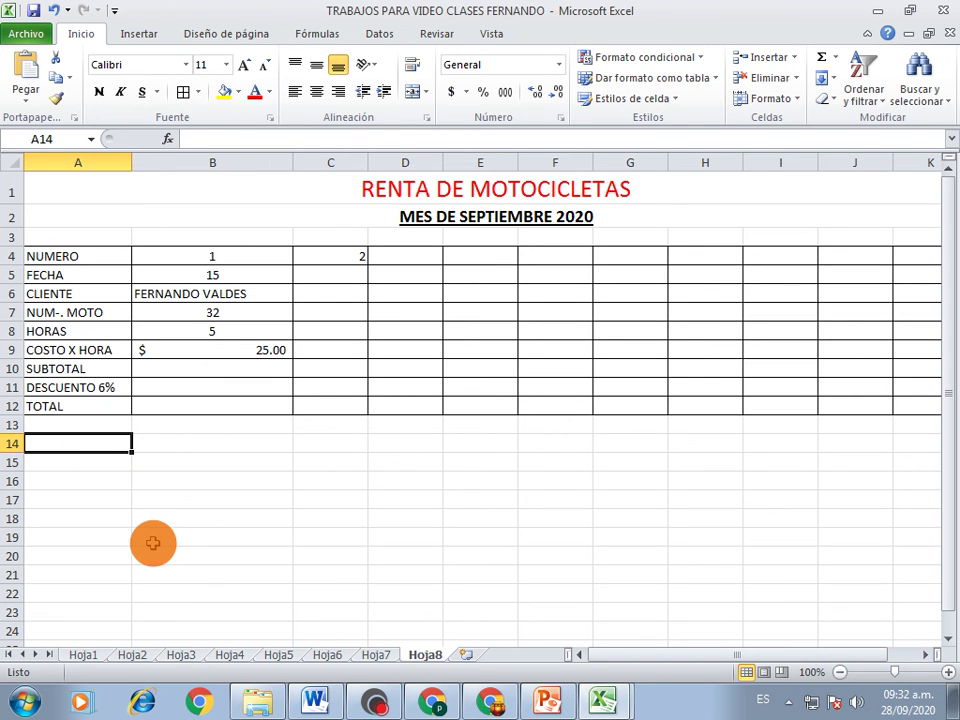
Step: Type the note NOTA: LA FORMULA DEL SUBTOTAL QUEDO ASI =X5*D4 in A14
text(NOTA)
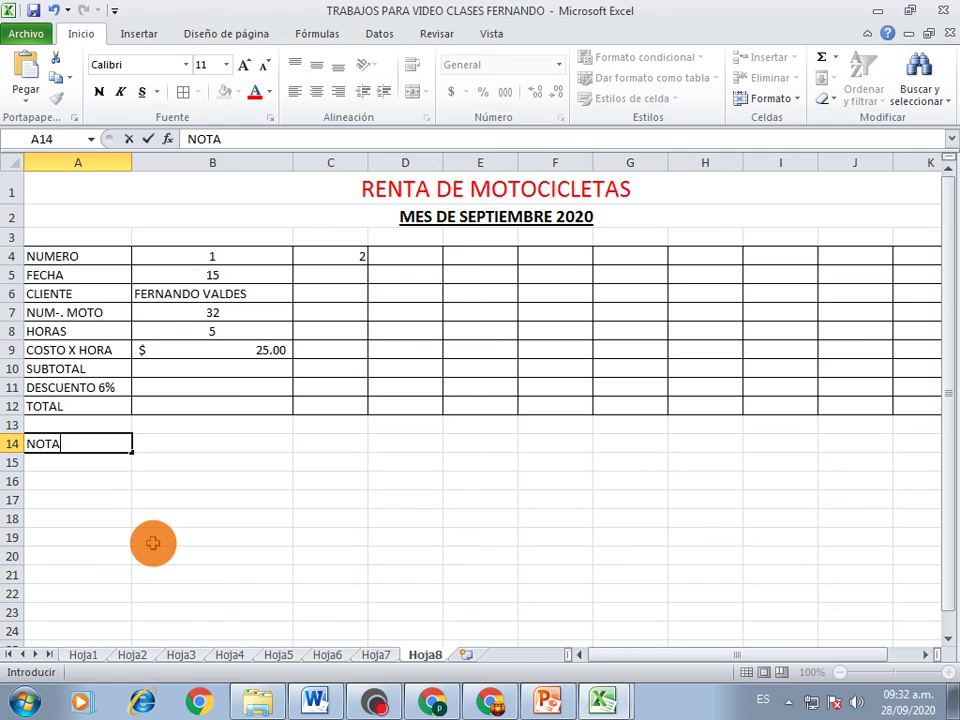
text(: LA F)
text(ORMULA DEL SUB)
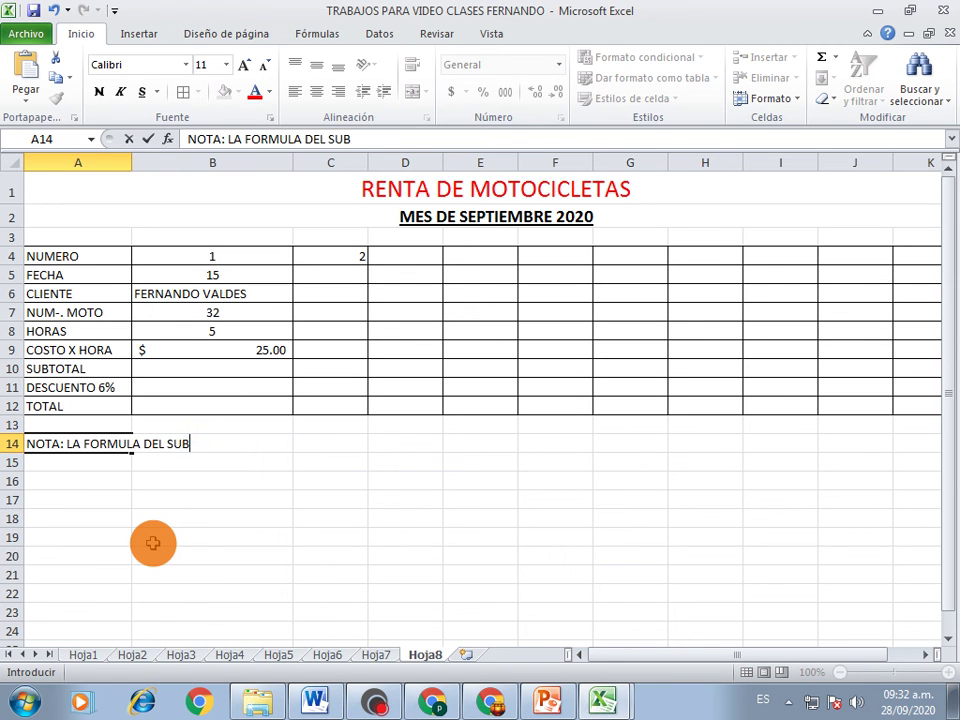
text(TOTAL QUE)
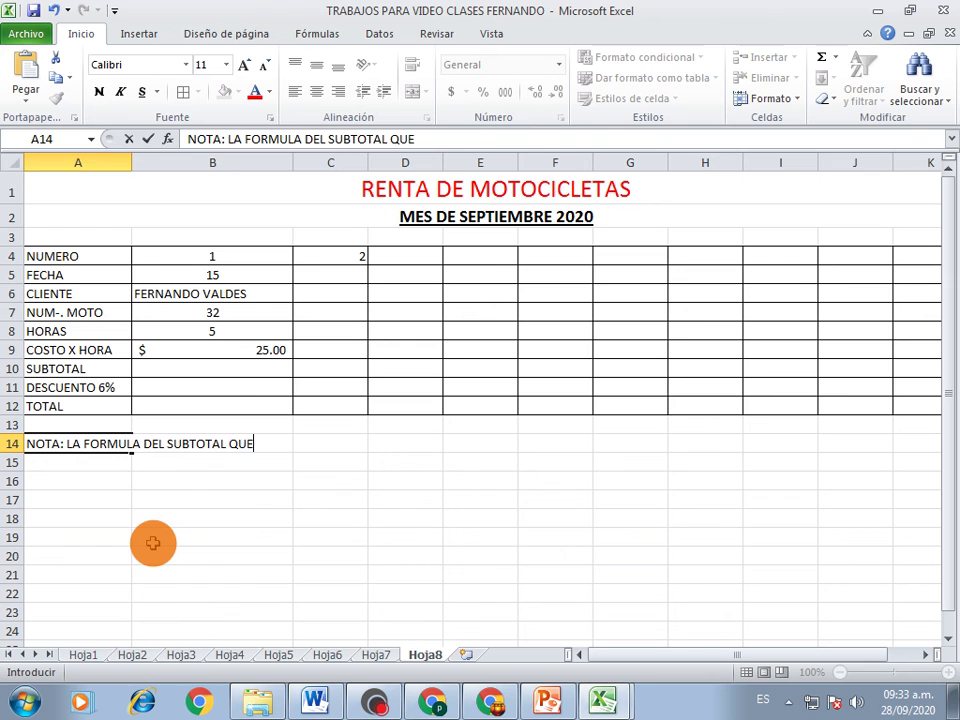
text(DO ASI )
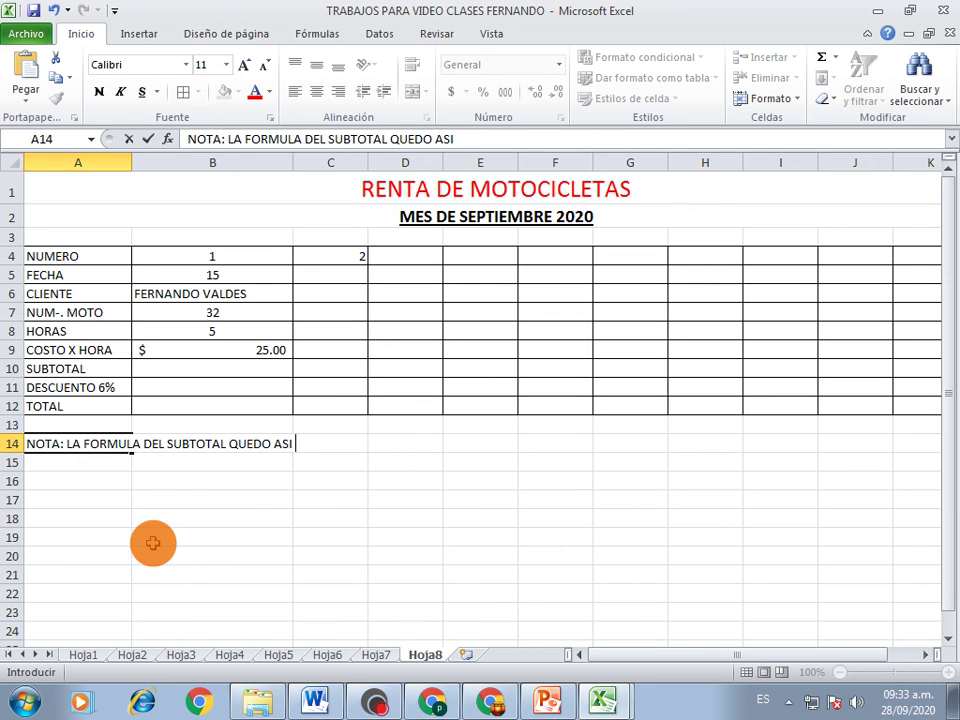
text(=)
text(X5*)
text(D4)
key(Return)
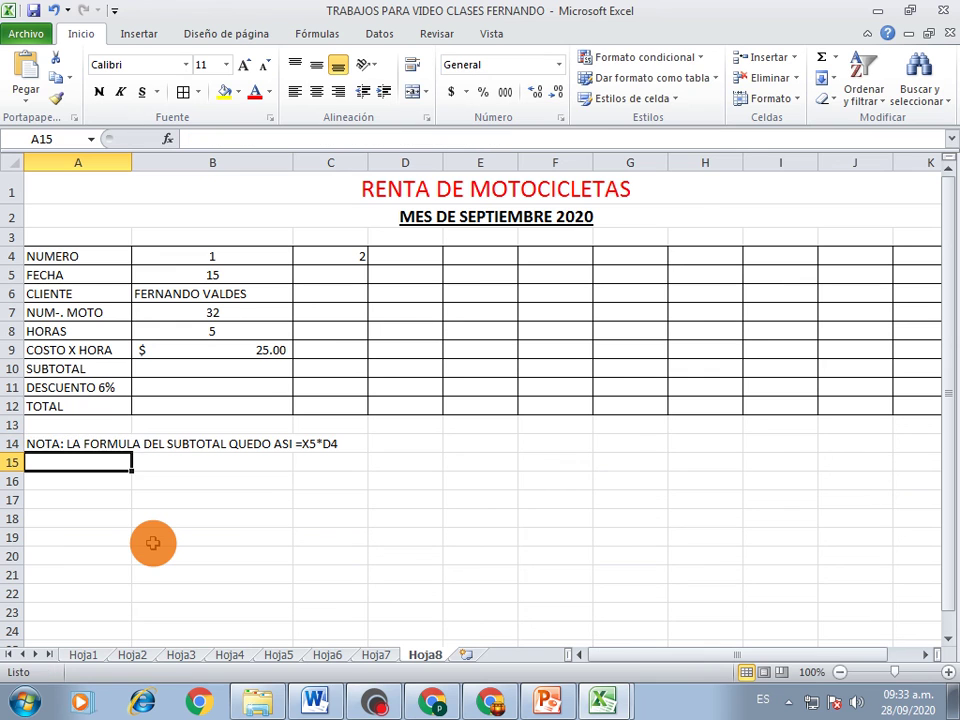
key(Return)
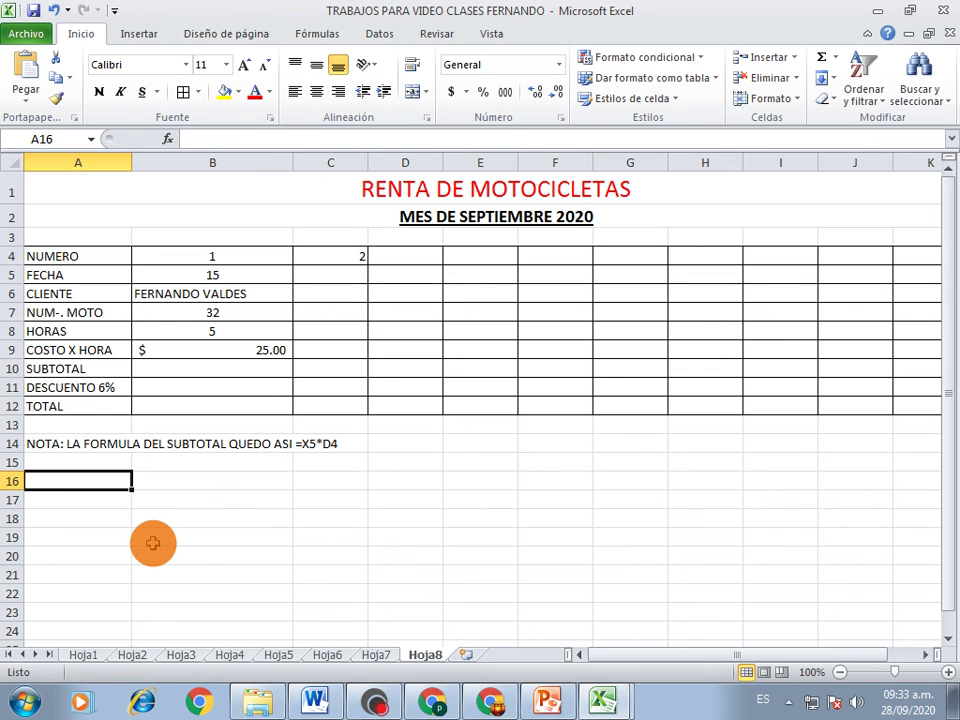
key(Up)
key(Up)
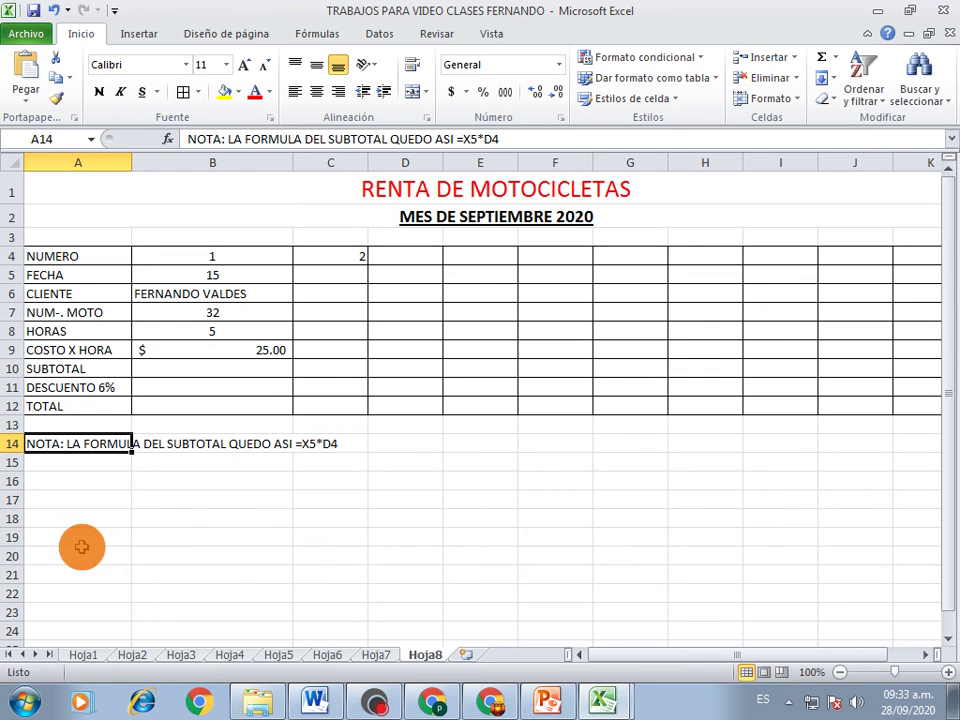
click(350, 443)
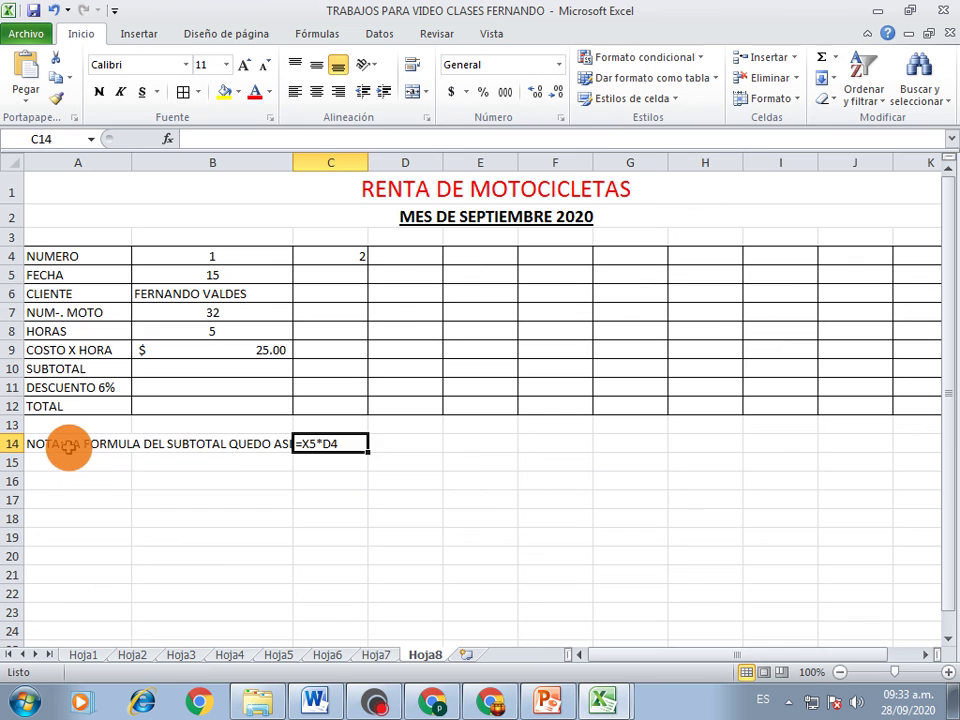
drag(77, 445, 312, 449)
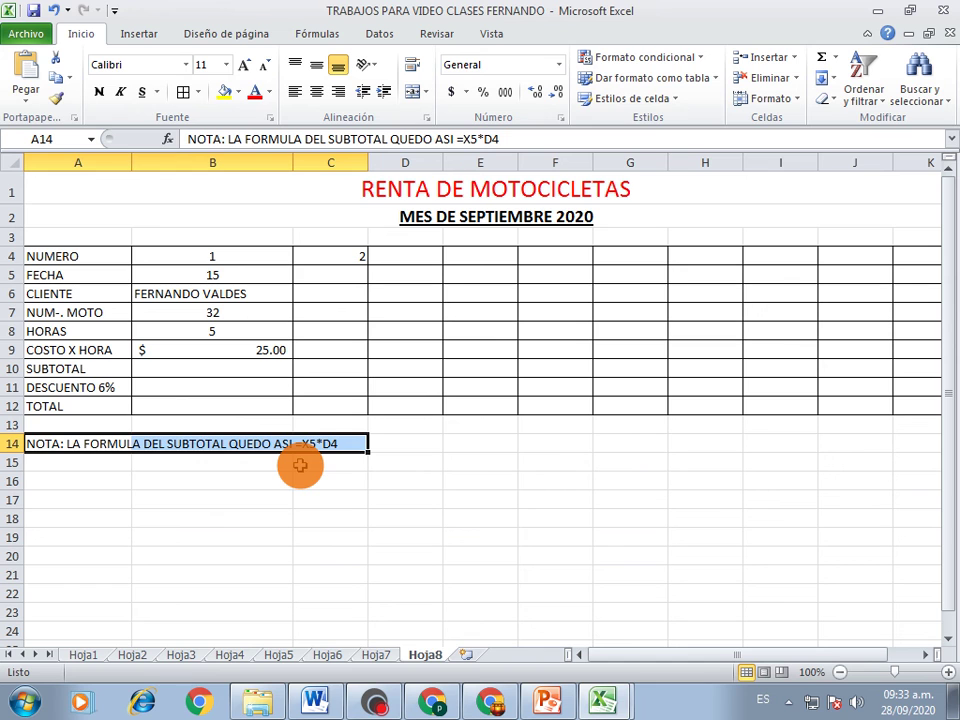
click(354, 445)
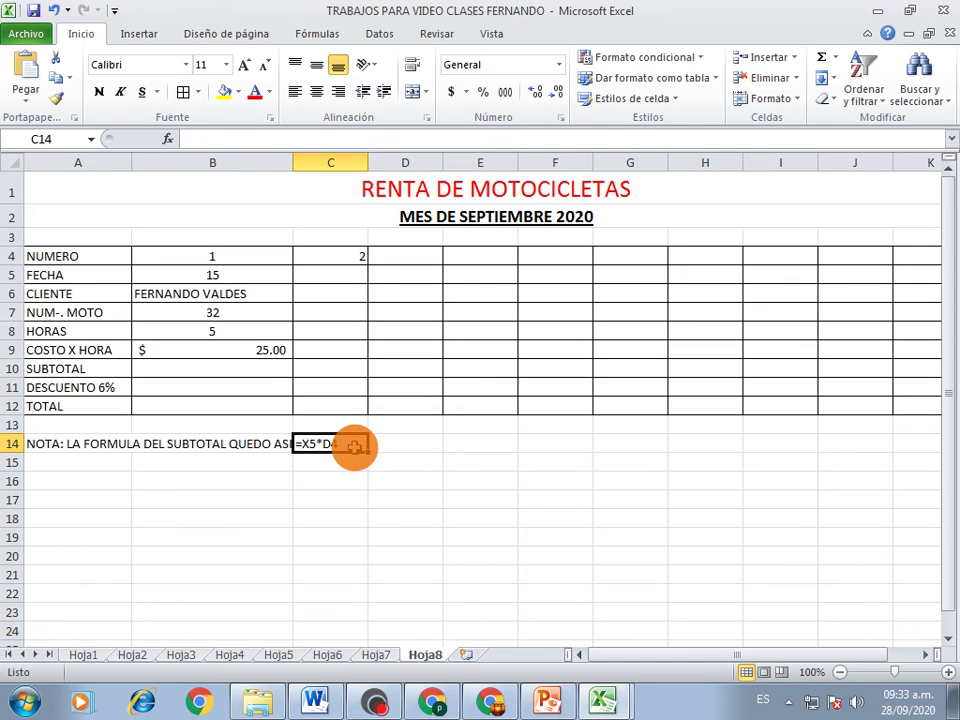